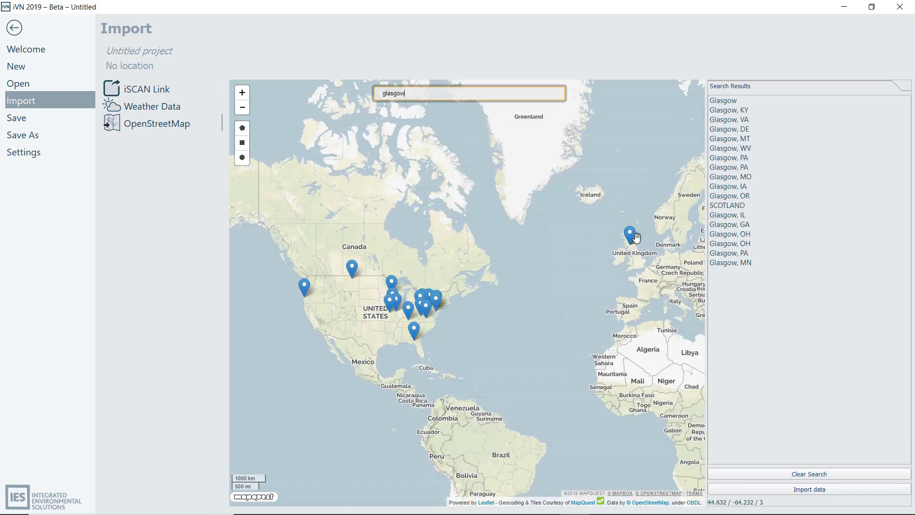
- Find Glasgow on the map and import a circular area around the University of Glasgow
left_click(724, 100)
left_click(242, 158)
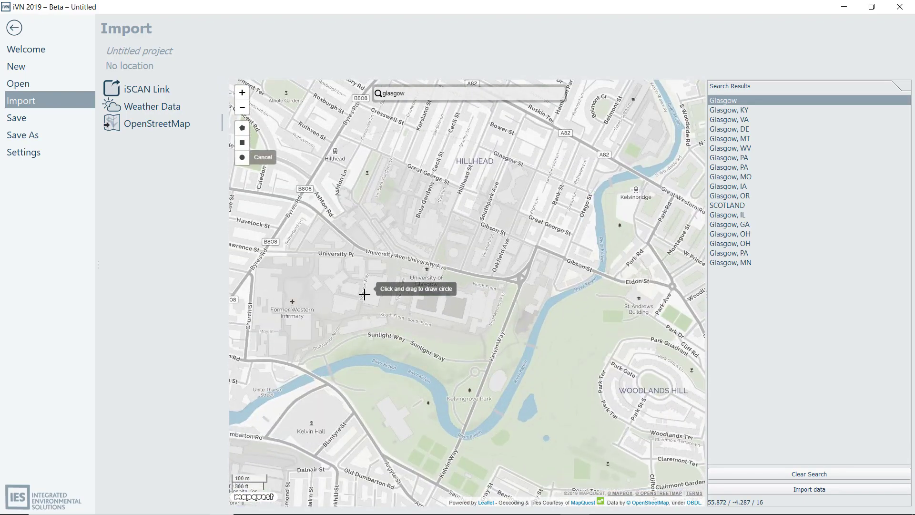
left_click_drag(307, 293, 529, 293)
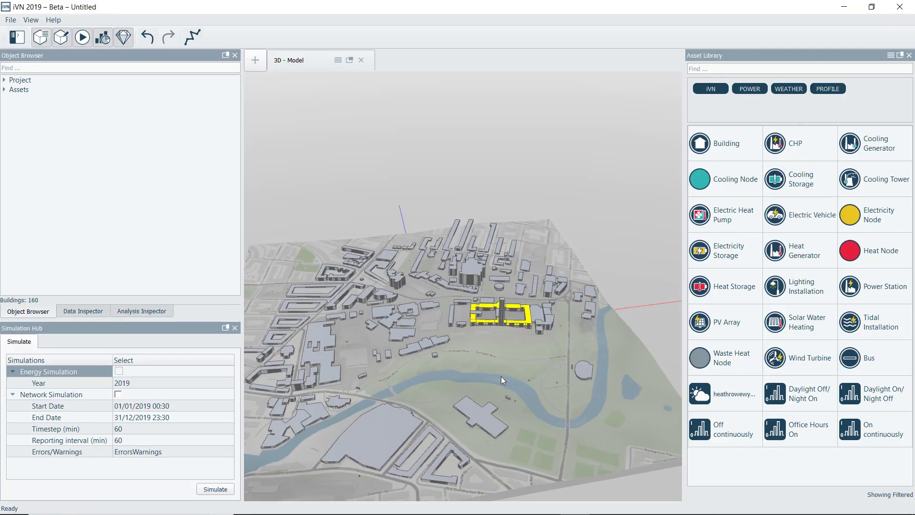
- Set Building 1's primary use to Office and adjust its infiltration and space conditioning settings
left_click(524, 326)
left_click(10, 127)
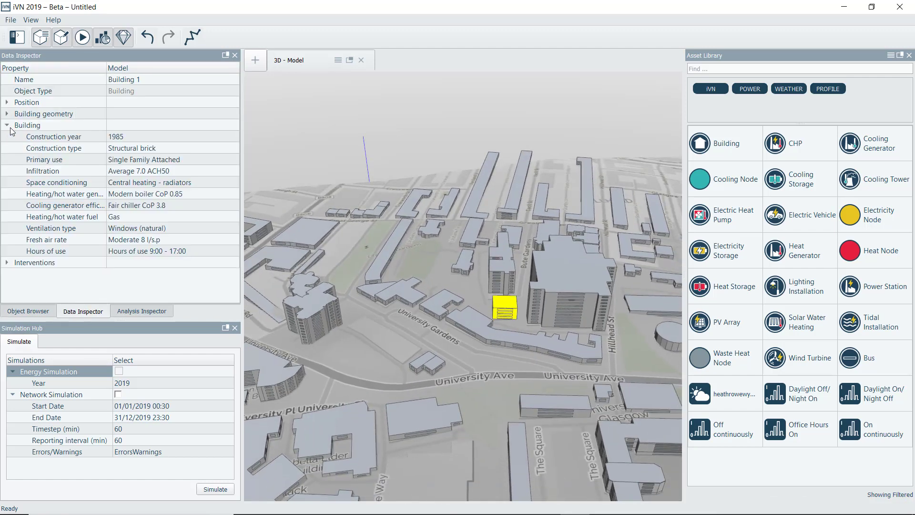
left_click(164, 158)
left_click(119, 247)
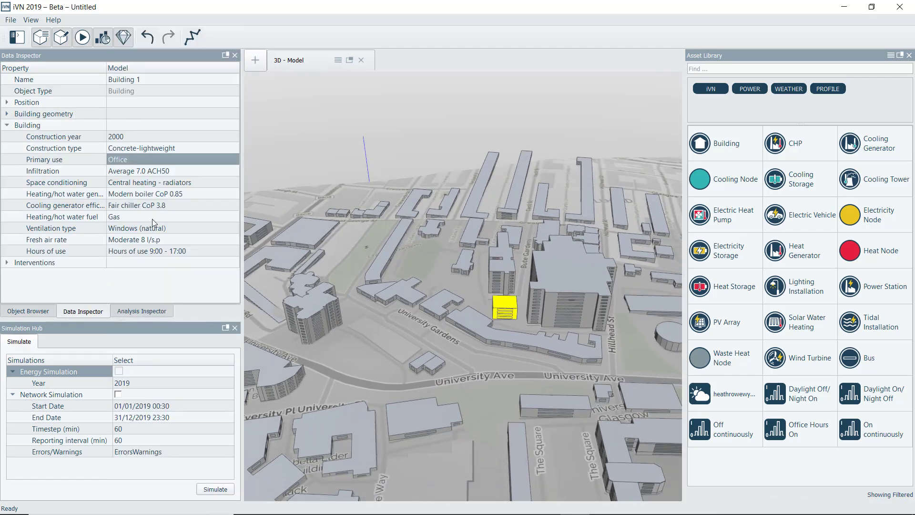
left_click(149, 171)
left_click(149, 174)
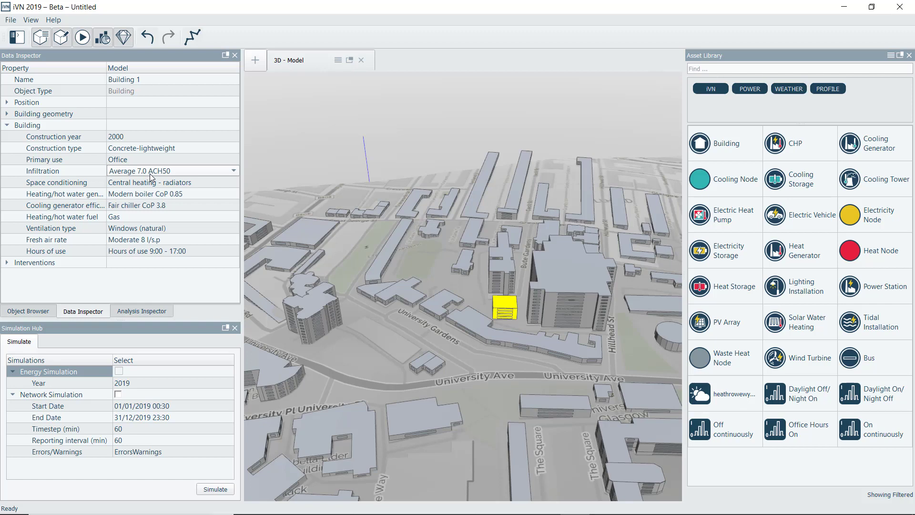
left_click(150, 183)
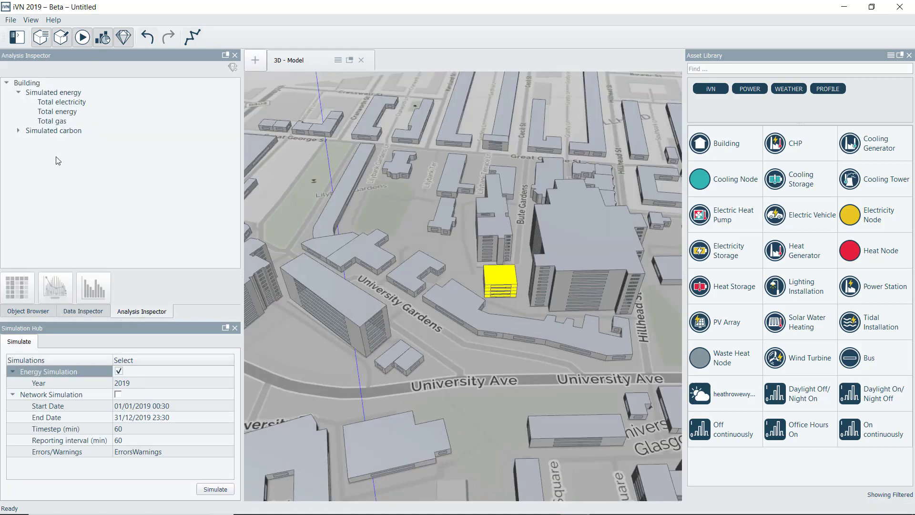
- Create profiles from Building 1's Total electricity and Total gas results
left_click(57, 102)
left_click(55, 121, "ctrl")
left_click(234, 67)
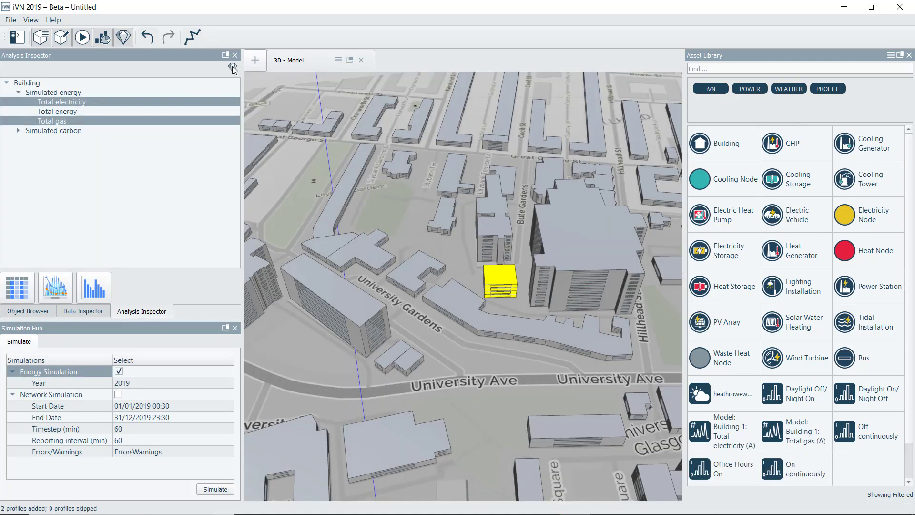
- Filter the Asset Library to profiles to check them, then restore the network asset listing
left_click(828, 89)
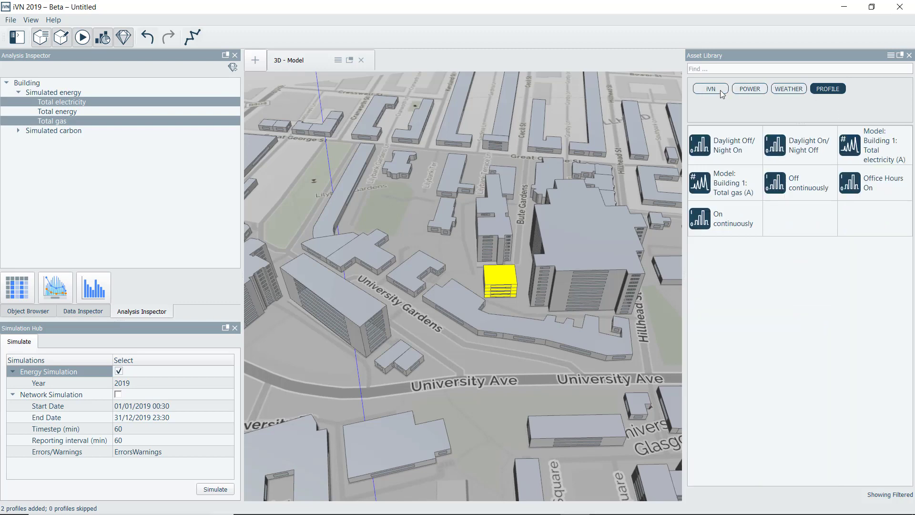
key("Escape")
left_click(711, 88)
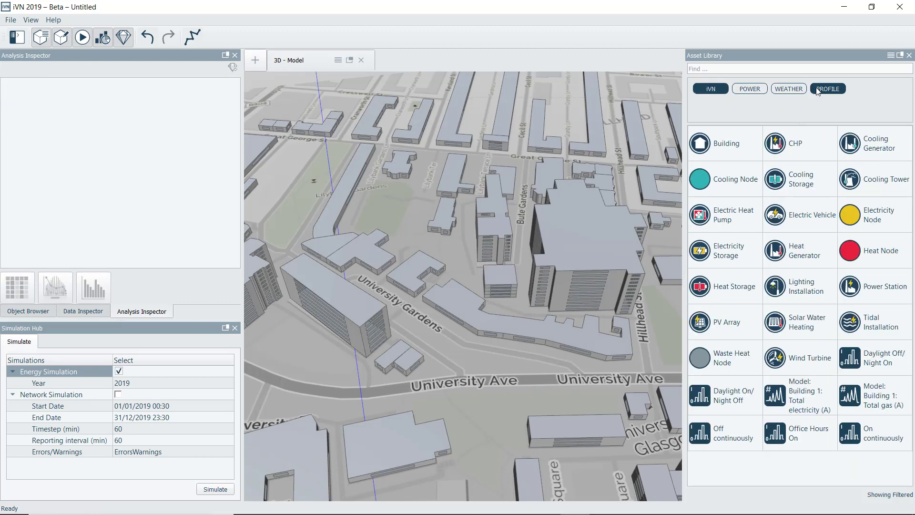
left_click(828, 89)
left_click(255, 61)
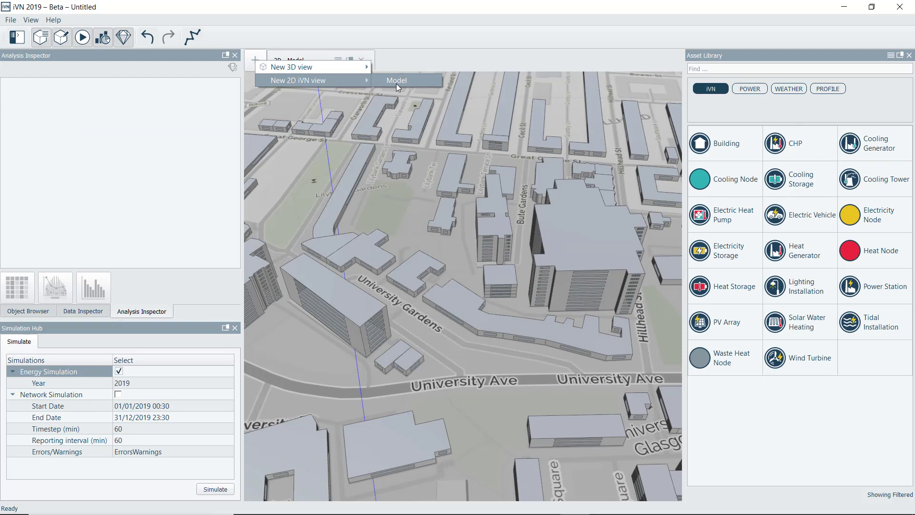
- Add a 2D network view and place Buildings 1, 2, 3 and 5 as nodes
left_click(396, 83)
left_click(466, 287)
left_click(46, 147, "ctrl")
left_click(47, 165, "ctrl")
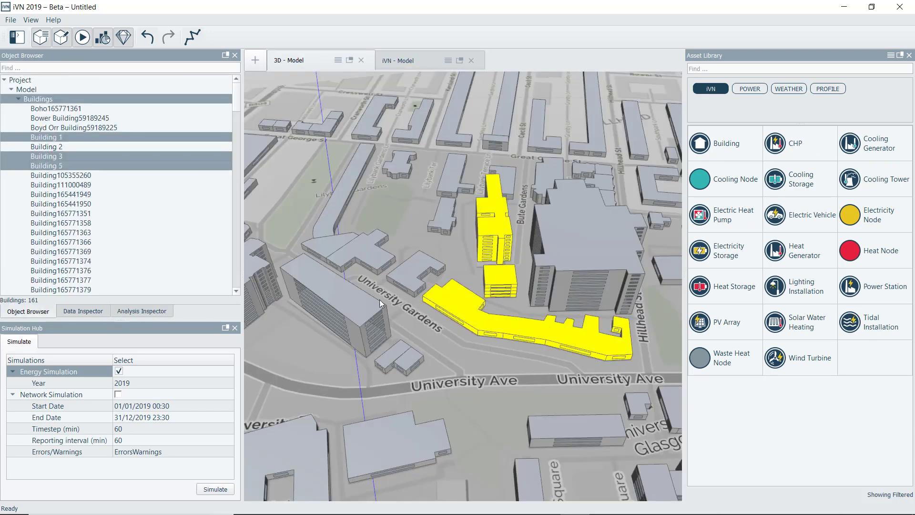
left_click(46, 137, "ctrl")
left_click(398, 60)
left_click_drag(150, 140, 392, 198)
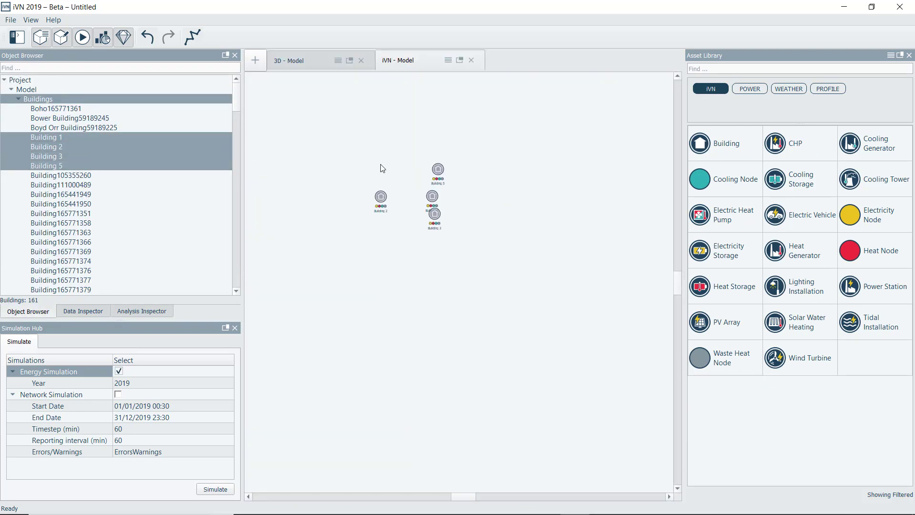
left_click(380, 128)
- Compare the network across the 3D model, map overlay and schematic layouts, ending on the map
left_click(289, 60)
left_click(398, 60)
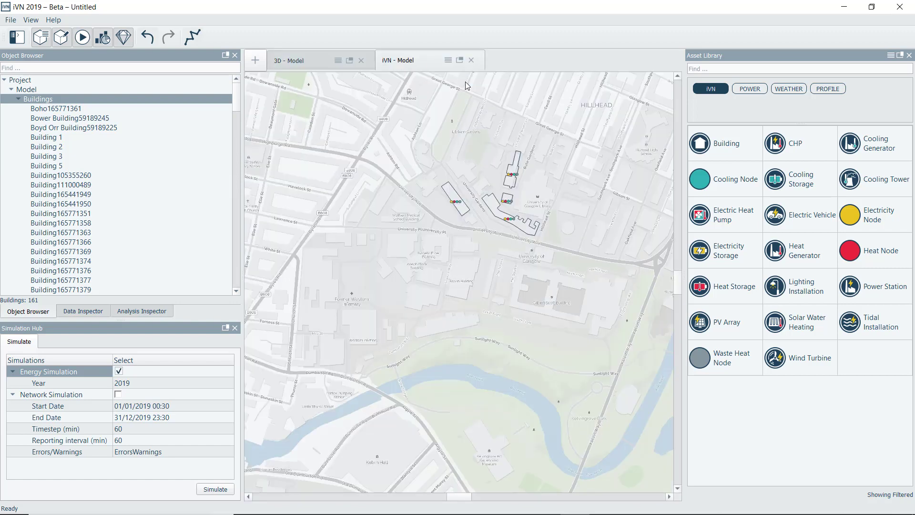
left_click(350, 60)
left_click(448, 59)
left_click(487, 94)
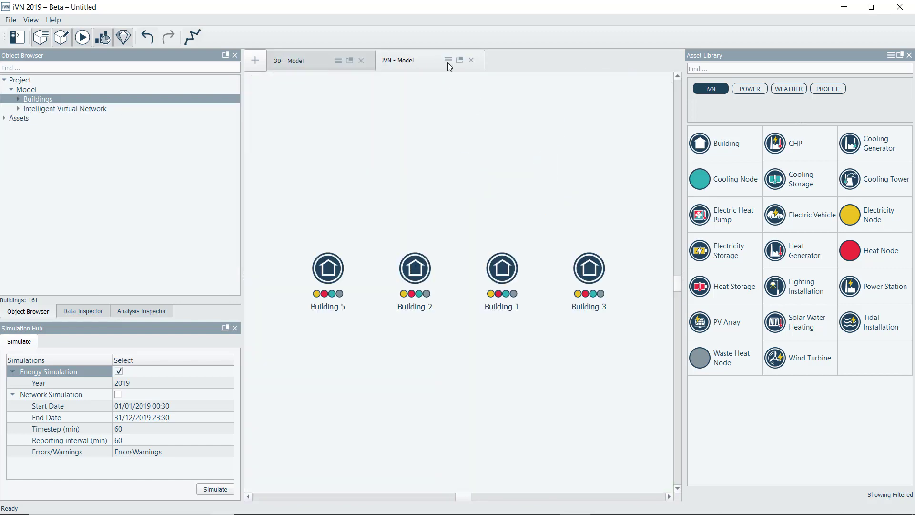
left_click(447, 60)
left_click(486, 83)
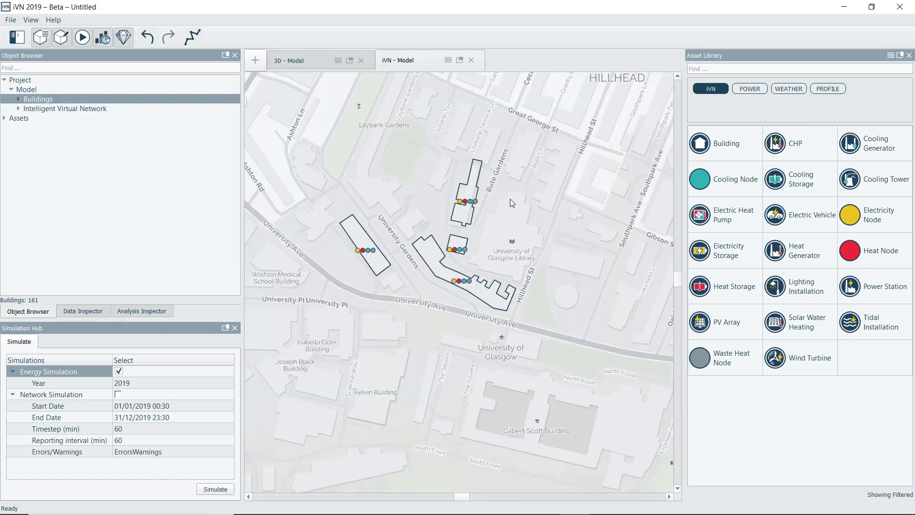
- Add Building 4 on the map and check the five-building schematic before returning to the map
left_click(410, 166)
left_click(448, 59)
left_click(487, 93)
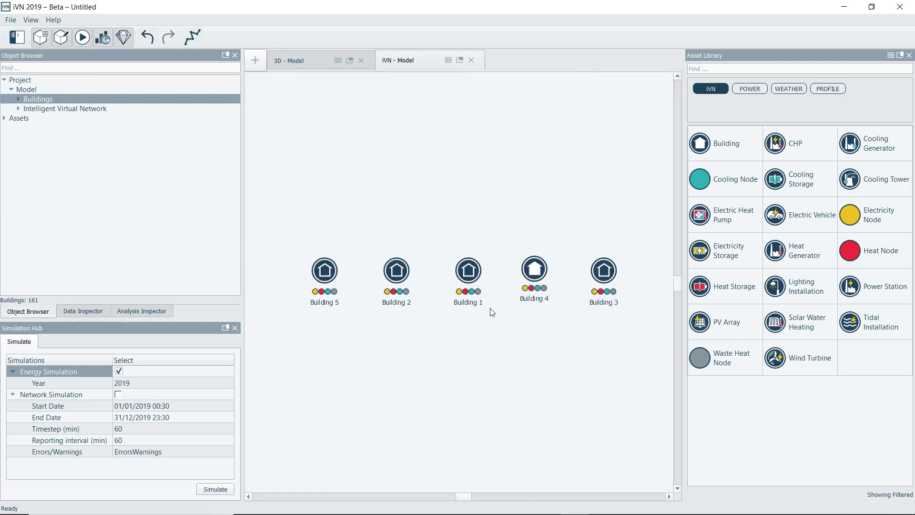
left_click(448, 60)
left_click(486, 84)
- Add two named demand entries to Building 1, making the second a Heat demand
left_click(83, 311)
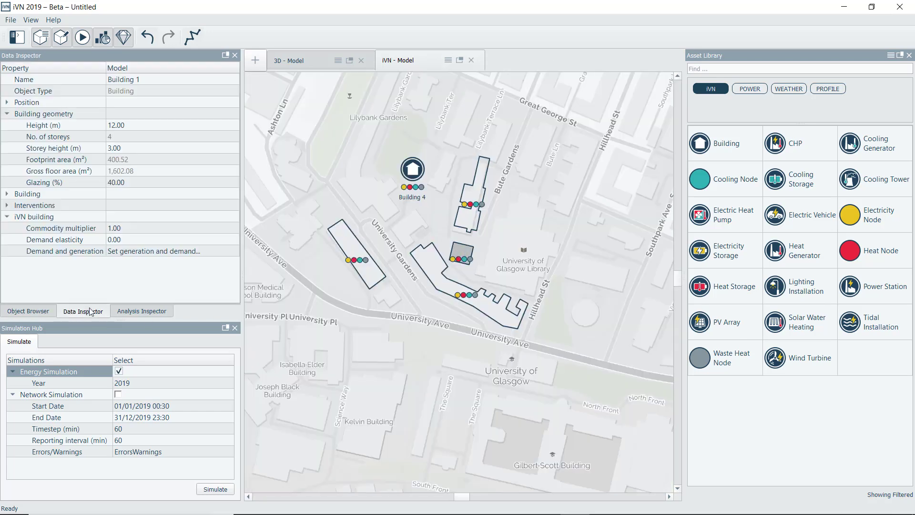
left_click(230, 251)
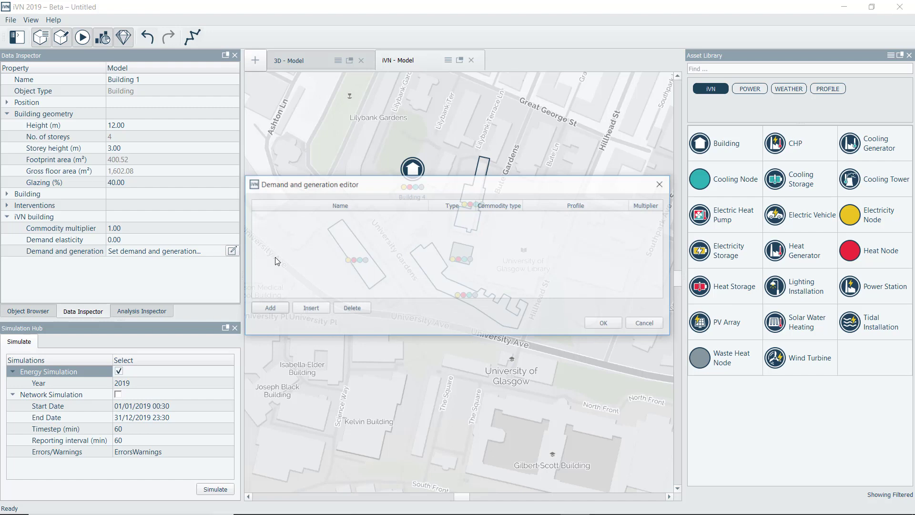
left_click(269, 308)
left_click(488, 237)
left_click(497, 300)
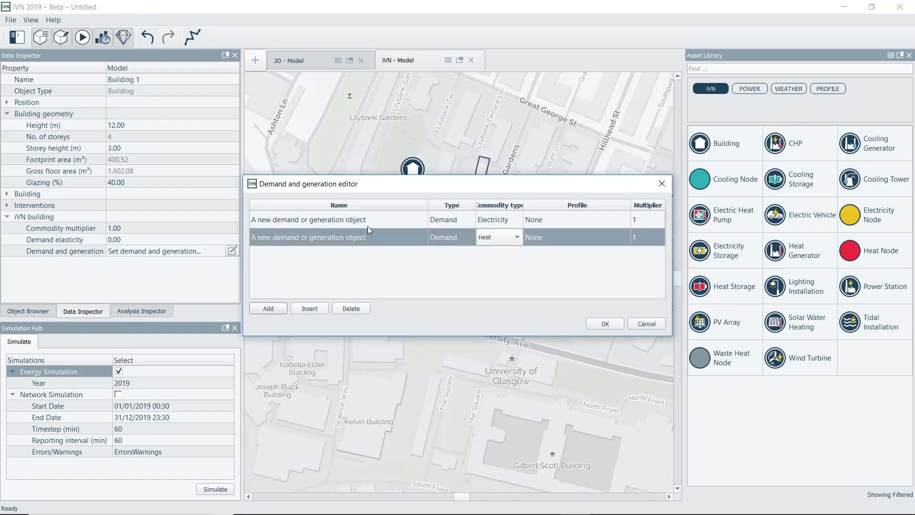
double_click(357, 219)
type("Electricity")
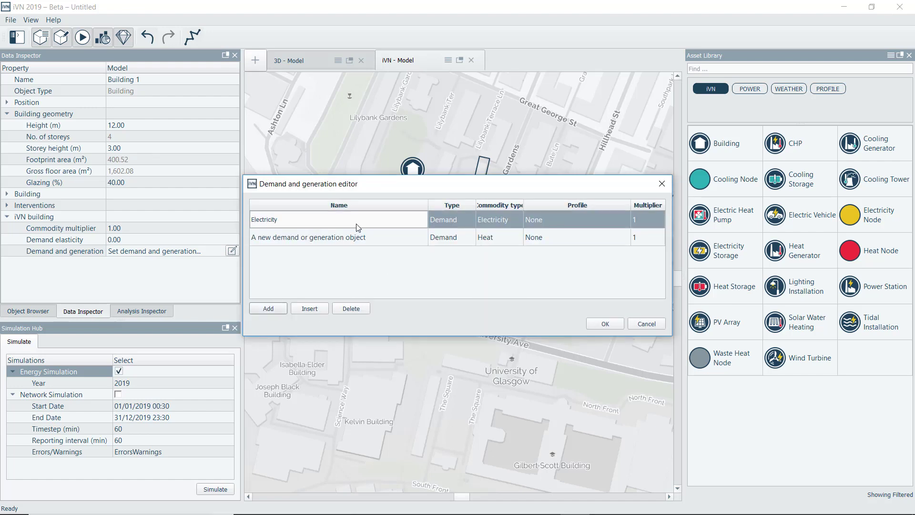
double_click(356, 238)
type("Heat")
- Link Building 1's Electricity demand to its total electricity profile and Heat to total gas
left_click(575, 219)
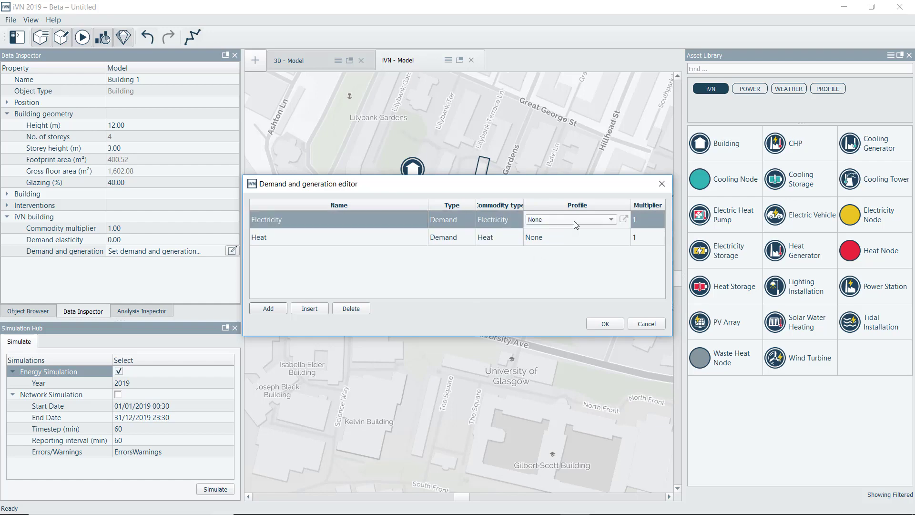
left_click(596, 243)
left_click(584, 238)
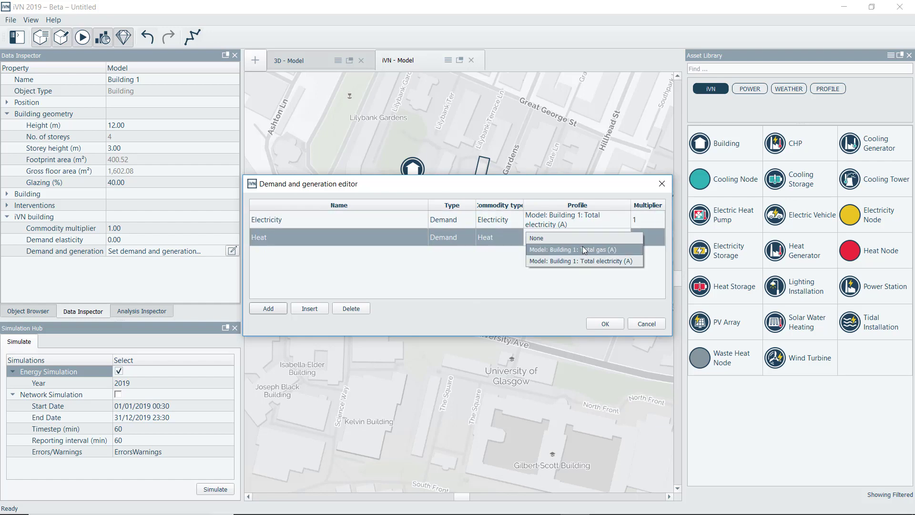
left_click(572, 259)
left_click(606, 323)
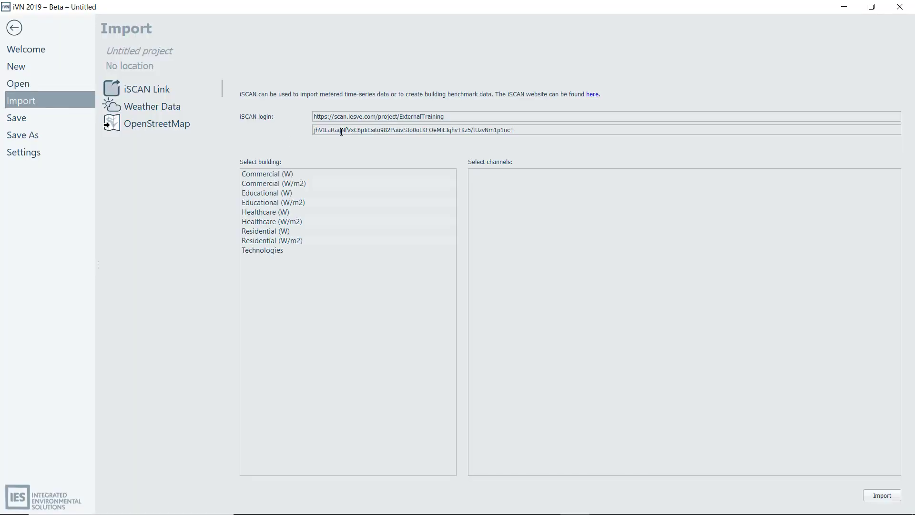
- Import the Commercial (W/m2) Office_Electricity and Office_Heating benchmark channels from iSCAN
left_click(290, 184)
left_click(520, 212)
left_click(519, 222, "shift")
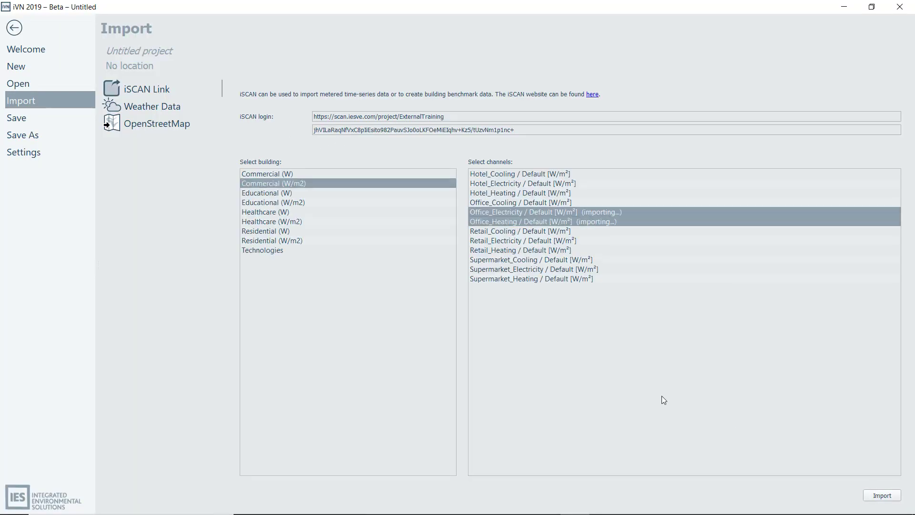
left_click(266, 193)
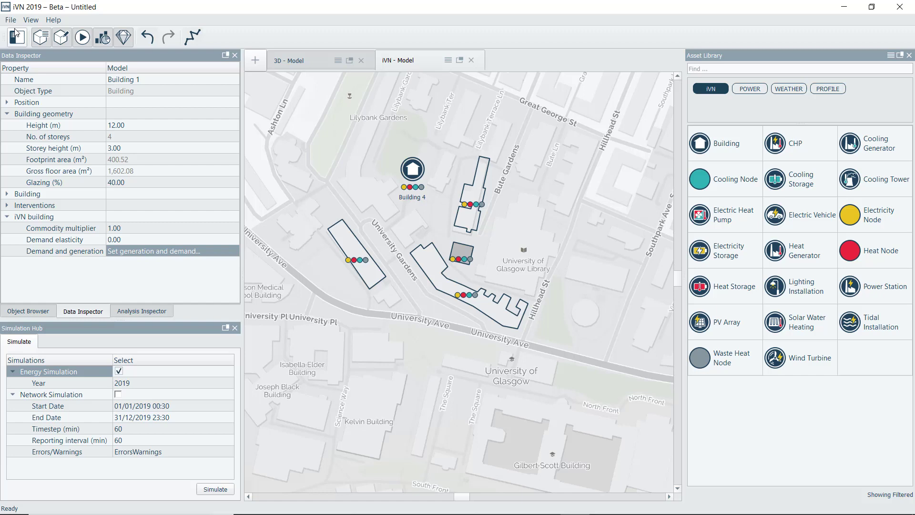
- Select Building 2, the long building and the tall building near Bute Gardens
left_click(359, 247)
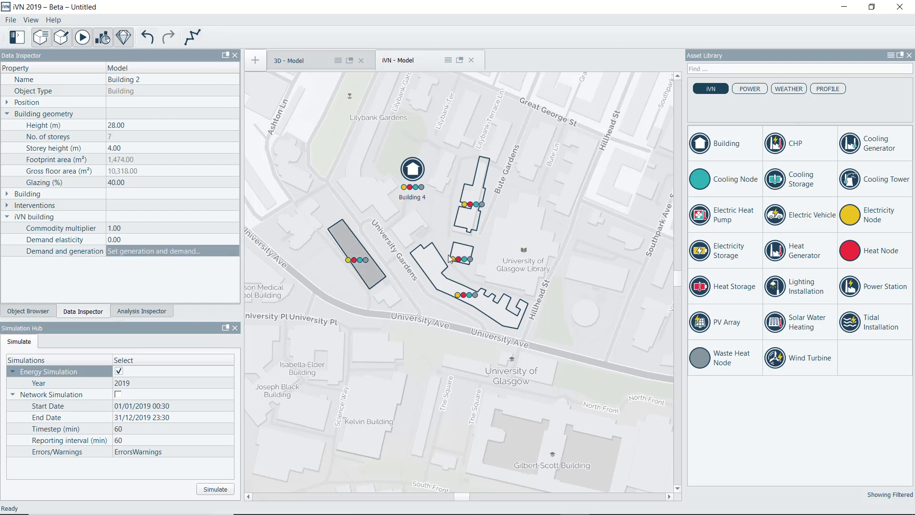
left_click(436, 265)
left_click(472, 186, "shift")
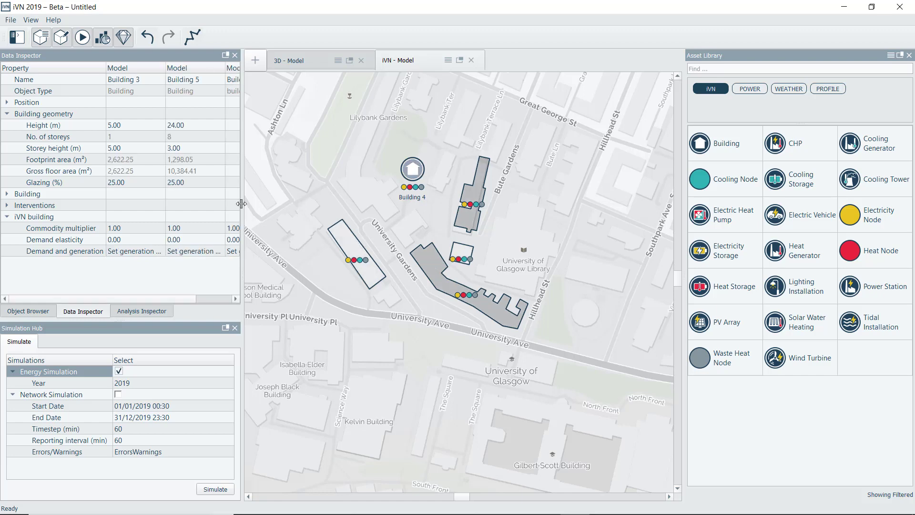
left_click_drag(241, 204, 465, 203)
- Give the selected buildings Electricity and Heat demands with University_Electricity and University_Heating Default (A) profiles
left_click(146, 251)
left_click(267, 309)
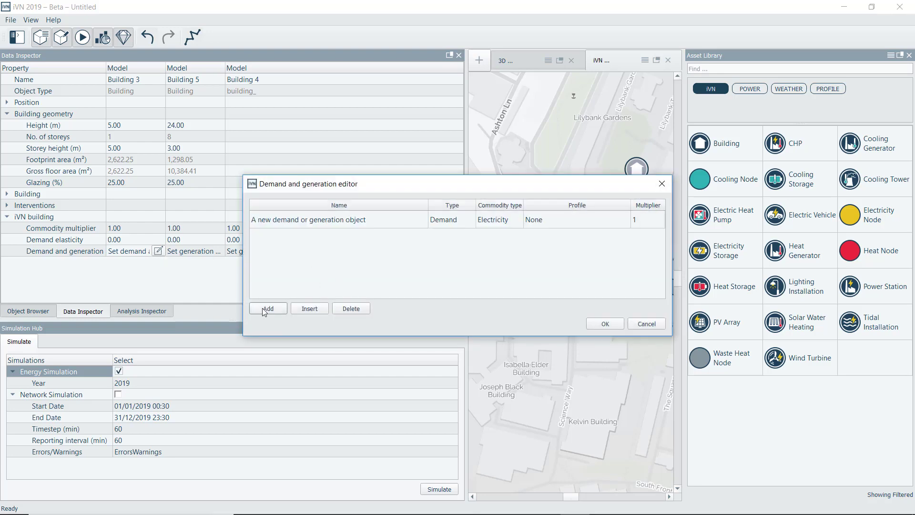
left_click(493, 237)
left_click(493, 265)
left_click(577, 219)
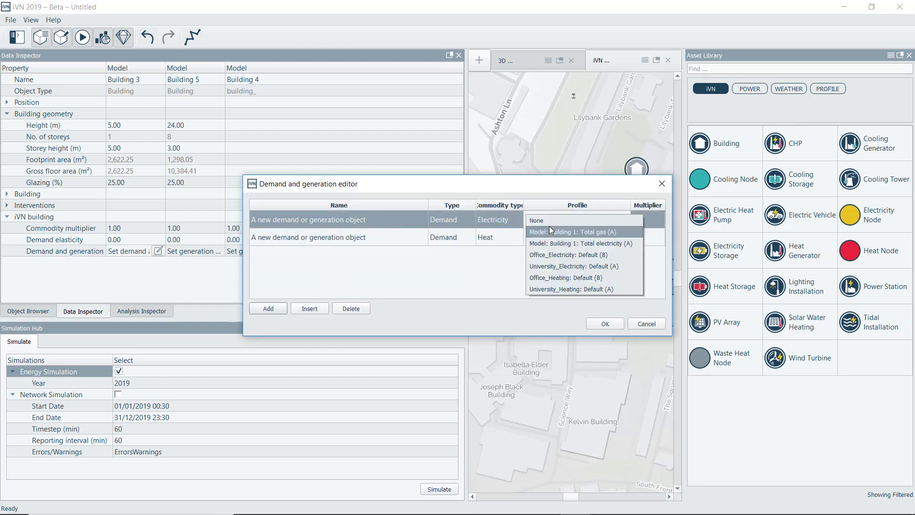
left_click(572, 266)
left_click(577, 237)
left_click(608, 237)
left_click(573, 307)
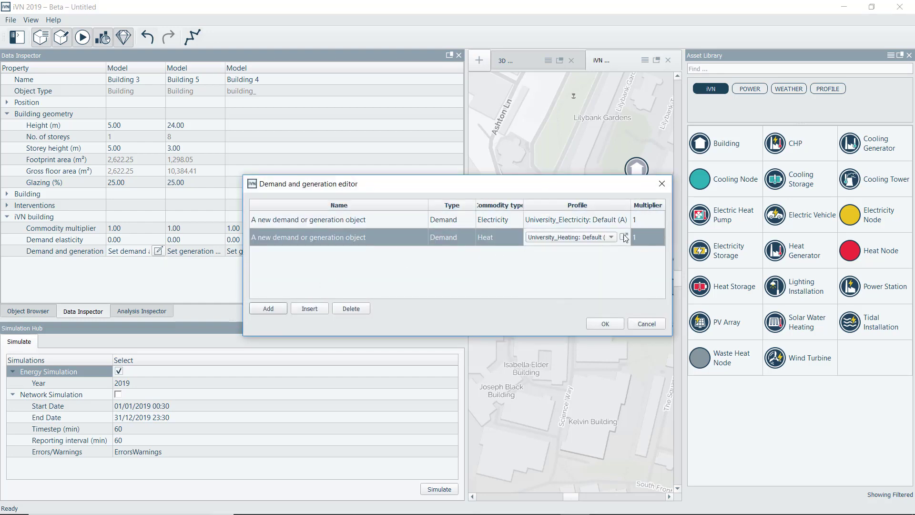
mouse_move(623, 237)
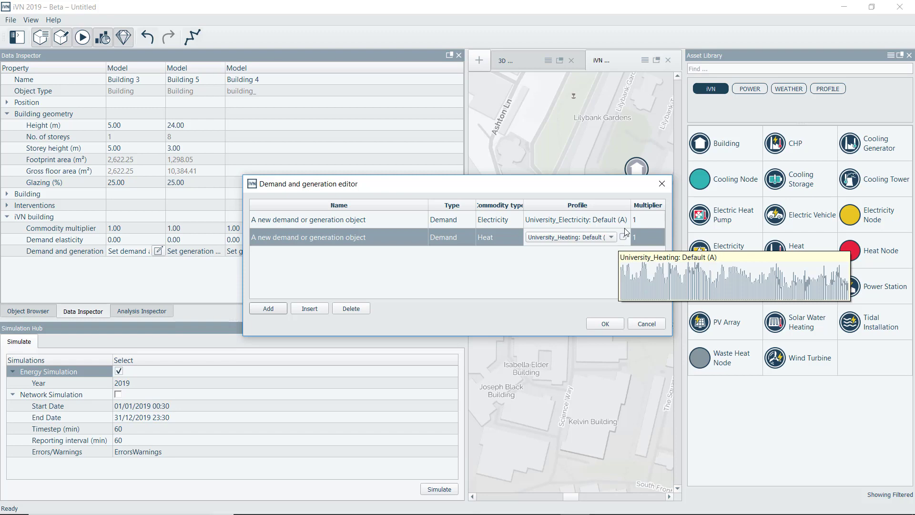
left_click(605, 323)
- Give Building 5 Electricity and Heat demands using Office_Electricity and Office_Heating Default (B) profiles
left_click(217, 252)
left_click(269, 309)
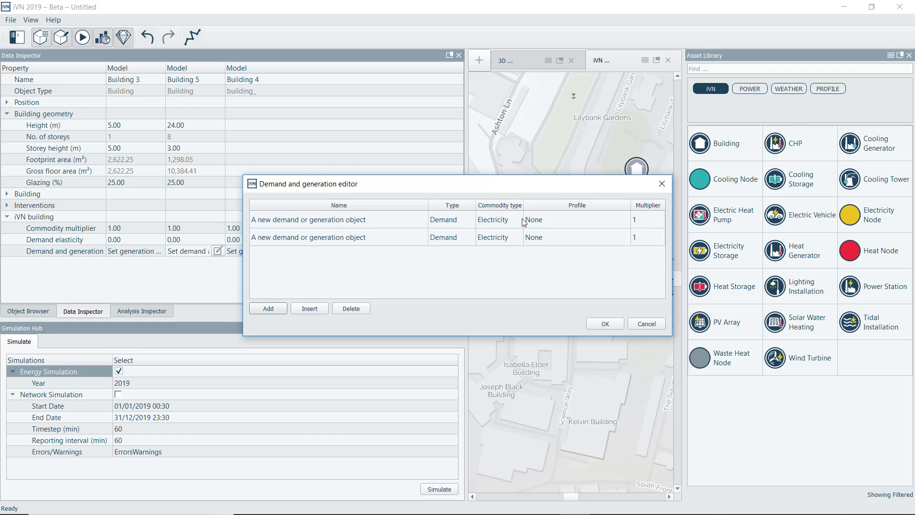
left_click(500, 237)
left_click(493, 304)
left_click(570, 220)
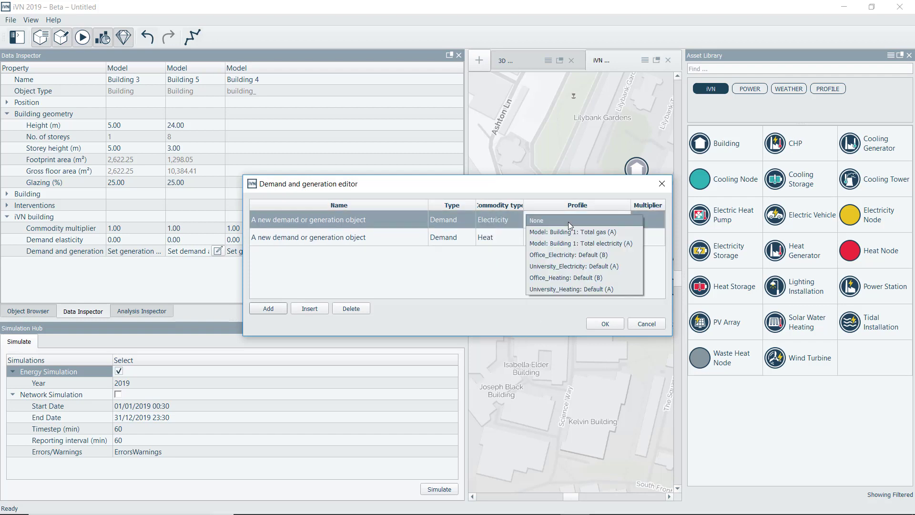
left_click(581, 253)
left_click(576, 238)
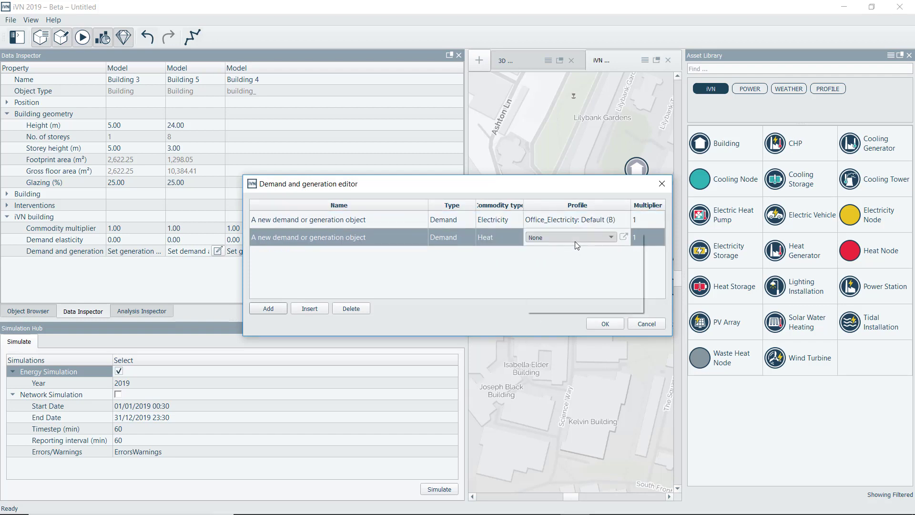
left_click(580, 286)
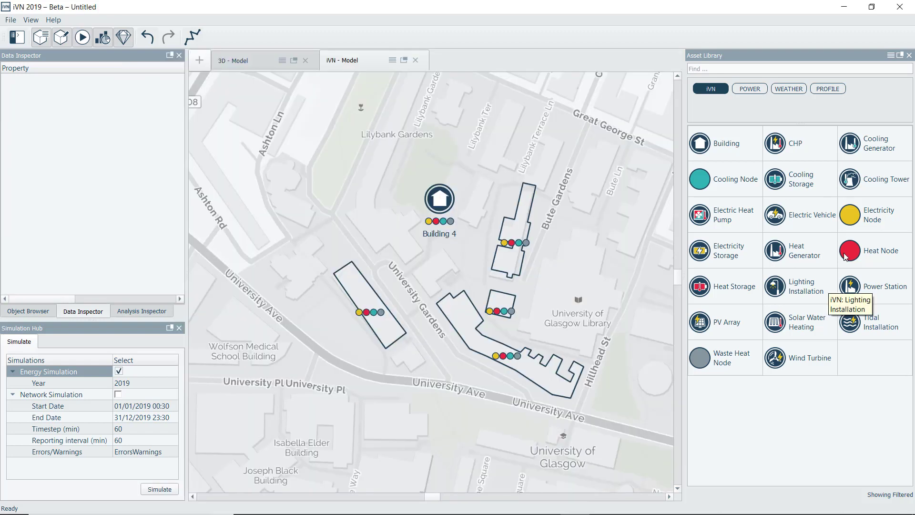
- Add an electricity node connected to all buildings, name it Community Node and move it onto University Ave
mouse_move(851, 215)
left_mouse_down()
mouse_move(321, 148)
mouse_move(307, 126)
mouse_move(648, 430)
left_mouse_up()
right_click(332, 150)
left_click(397, 172)
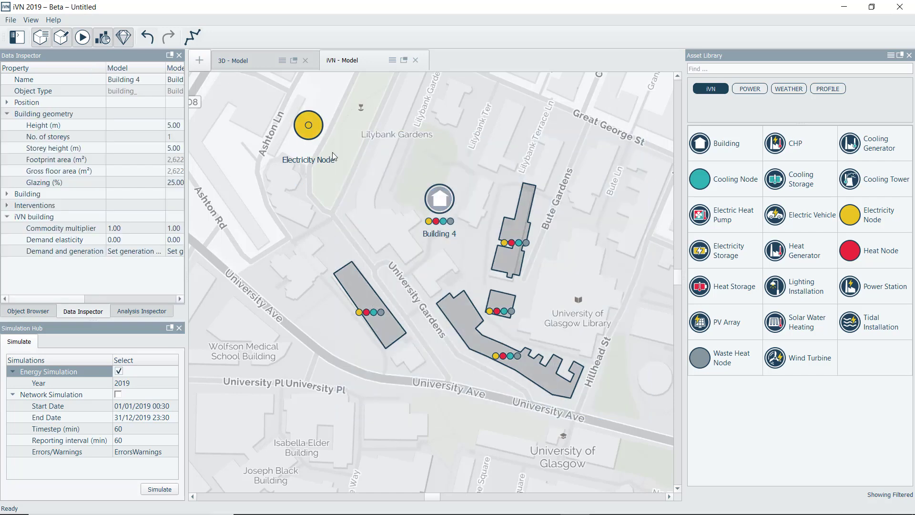
right_click(308, 125)
left_click(372, 162)
left_click_drag(309, 125, 452, 119)
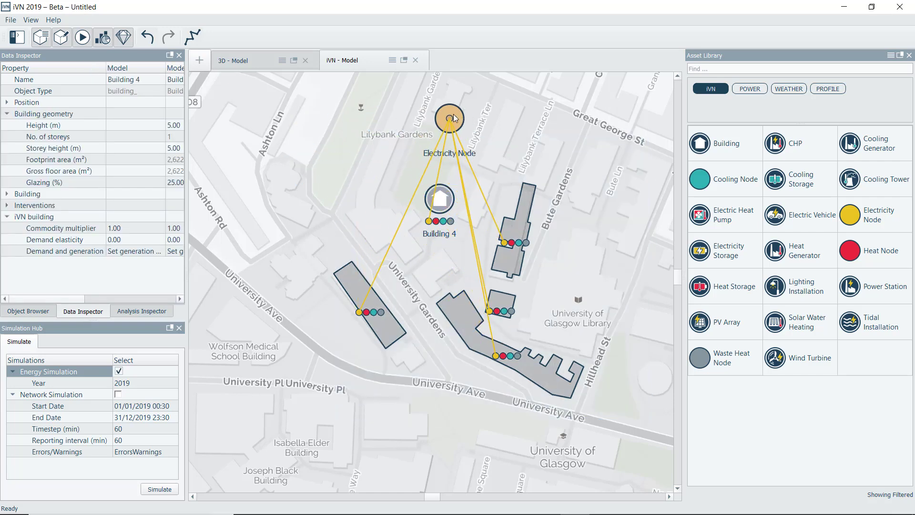
left_click(450, 118)
double_click(116, 80)
type("Community Node")
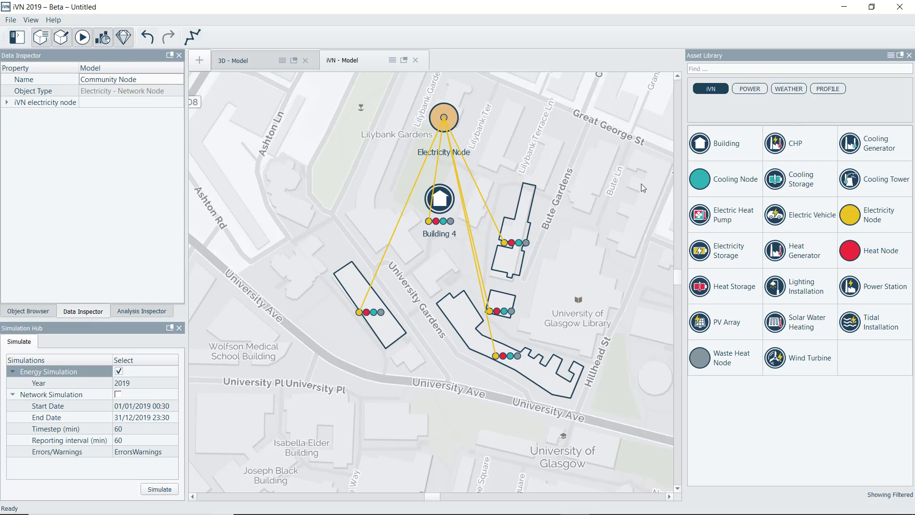
key("Return")
left_click_drag(444, 118, 433, 413)
- Add a second electricity node named Building Node by the western building, linked to Community Node
mouse_move(850, 214)
left_mouse_down()
mouse_move(317, 245)
mouse_move(307, 309)
left_mouse_up()
left_click_drag(435, 413, 305, 308)
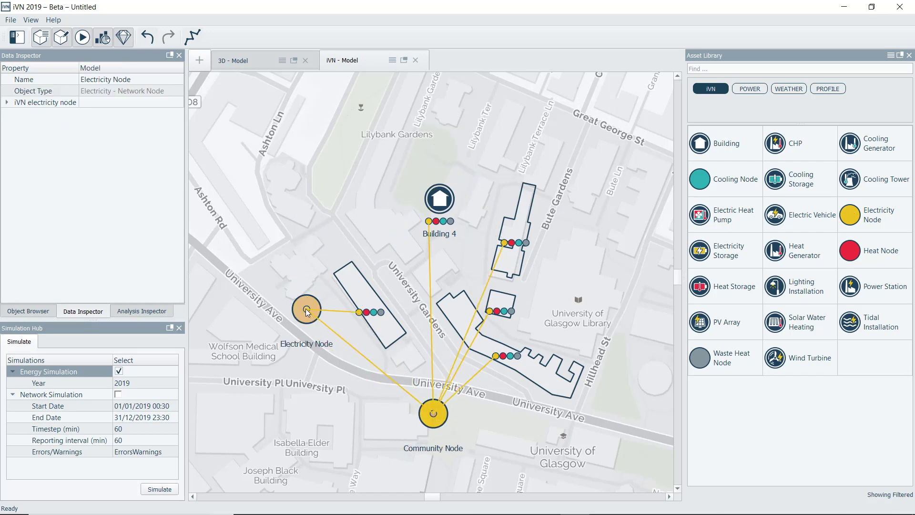
left_click(306, 307)
type("Building")
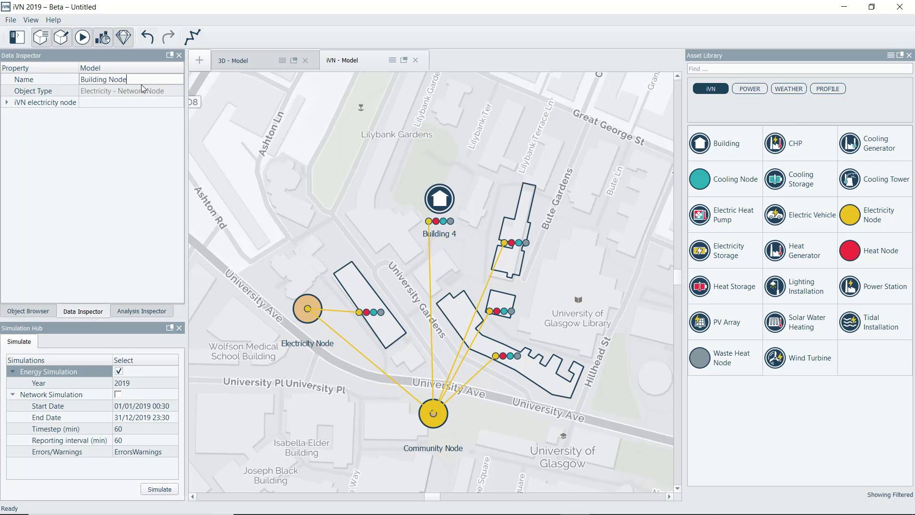
key("Return")
left_click_drag(307, 310, 329, 309)
left_click(392, 61)
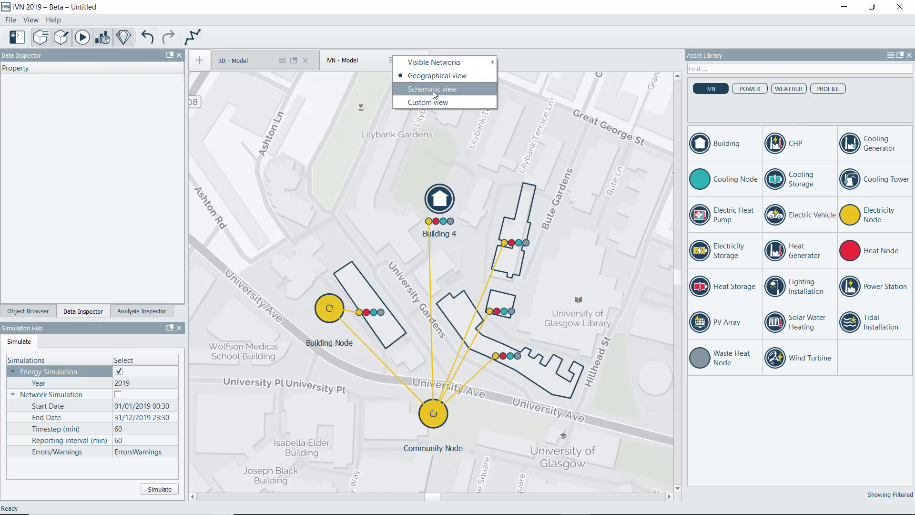
- Place a Heat Node near the University of Glasgow Library on the geographical map
left_click(432, 91)
left_click(392, 60)
left_click(432, 81)
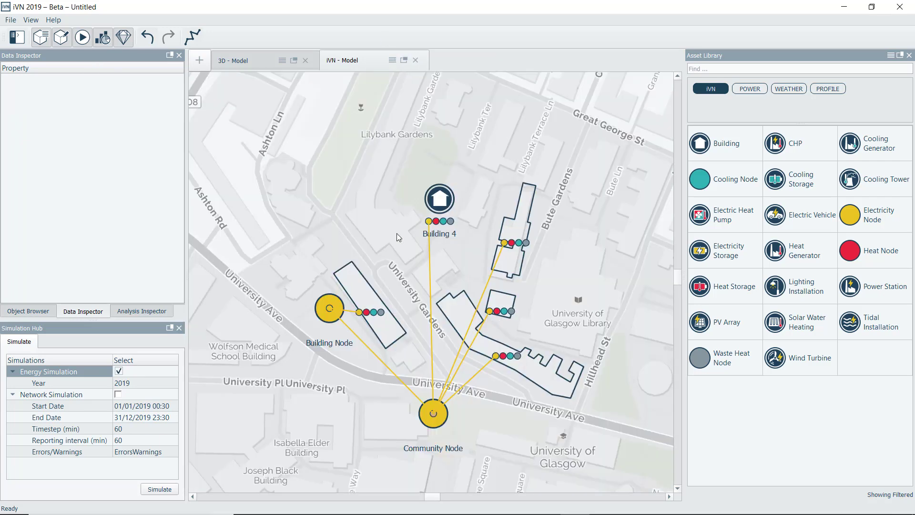
left_click_drag(848, 254, 552, 241)
- In the schematic view with only the heat network visible, connect all five buildings to the Heat Node
left_click(392, 60)
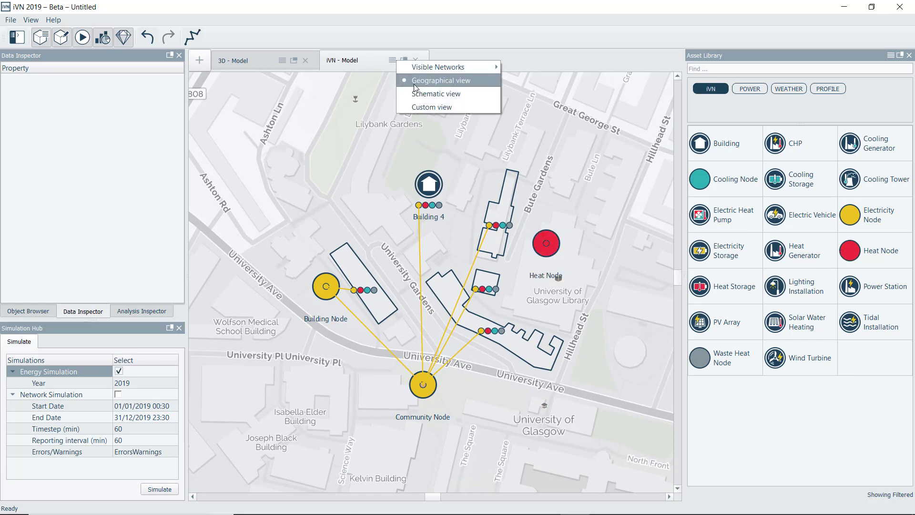
left_click(432, 96)
left_click(392, 61)
mouse_move(449, 67)
left_click(530, 82)
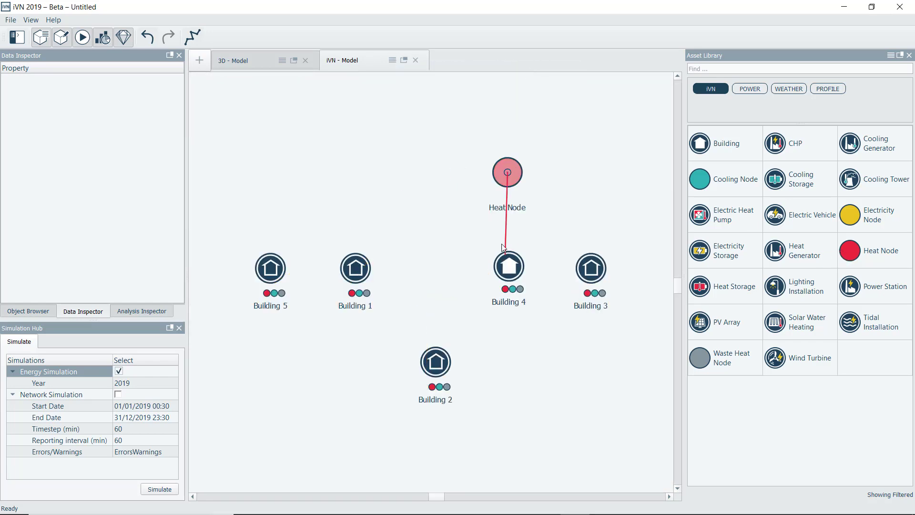
left_click(509, 177)
left_click(588, 293)
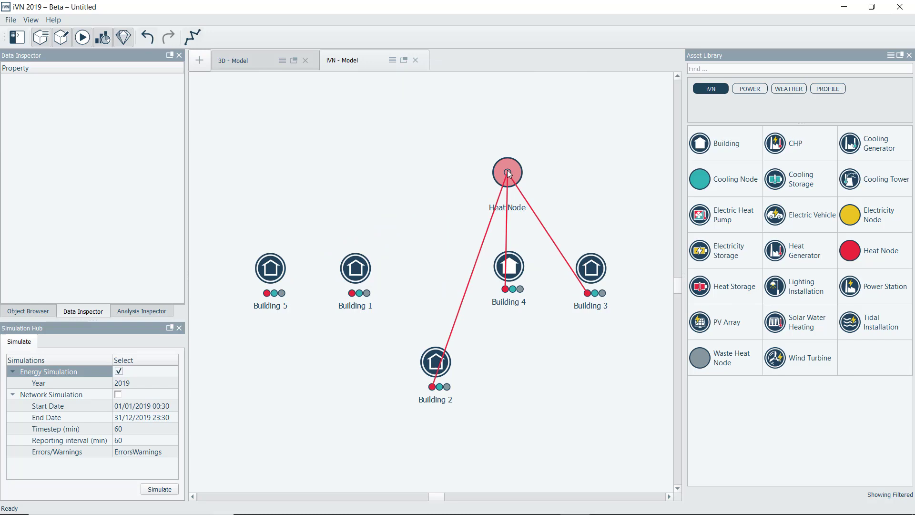
left_click(351, 292)
left_click(508, 172)
left_click(266, 293)
left_click(508, 172)
- Rearrange Buildings 3 and 4 in the schematic, then return to the geographical map showing the heat network
left_click_drag(356, 269, 338, 314)
left_click_drag(508, 269, 525, 378)
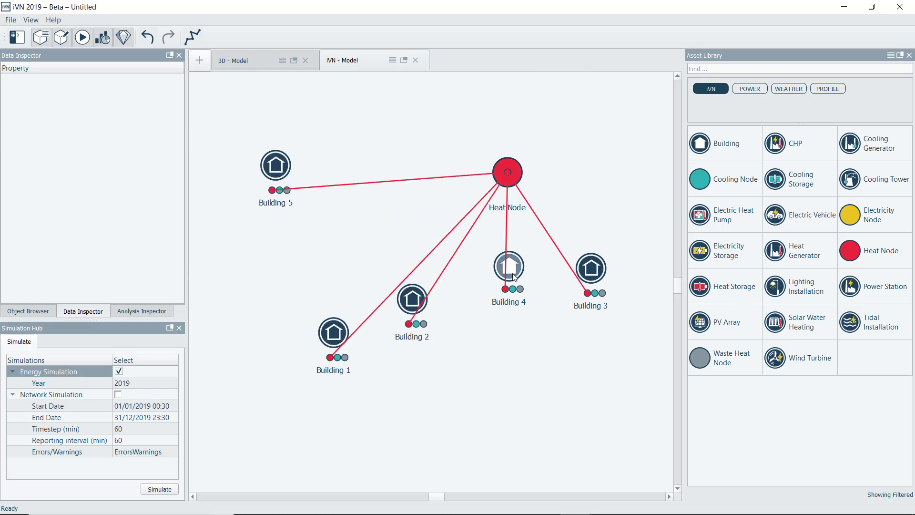
left_click_drag(591, 268, 582, 189)
left_click(392, 60)
left_click(444, 86)
left_click(393, 60)
left_click(429, 89)
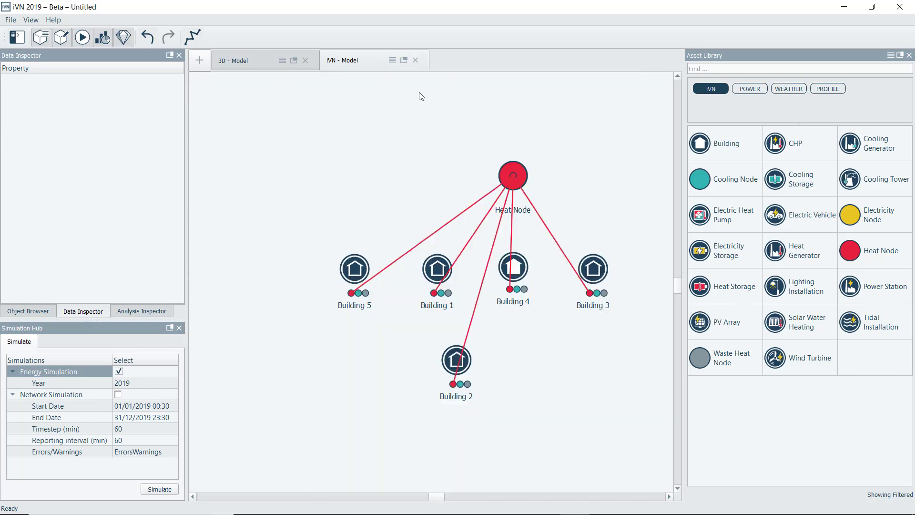
left_click(393, 60)
left_click(500, 72)
left_click(393, 60)
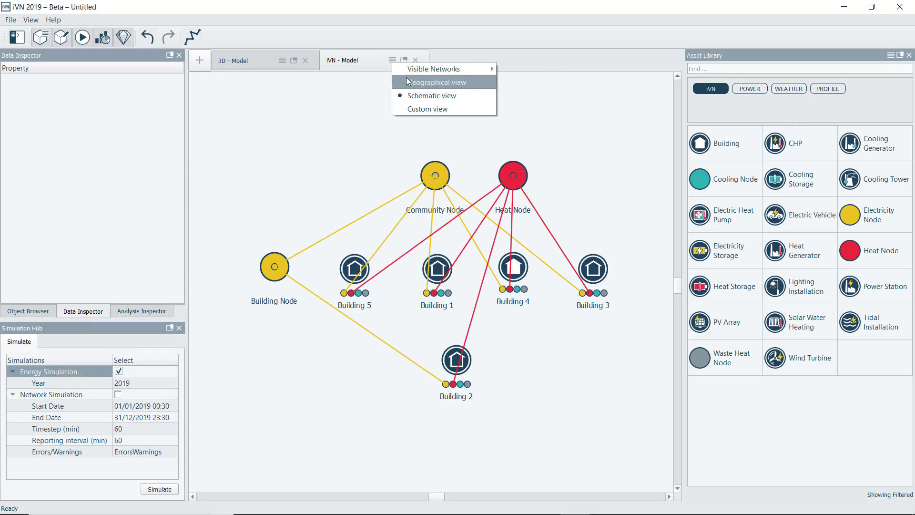
left_click(436, 80)
left_click(392, 60)
- Move the Heat Node onto University Ave and add Biomass and Oil heat generators beside it
left_click(515, 70)
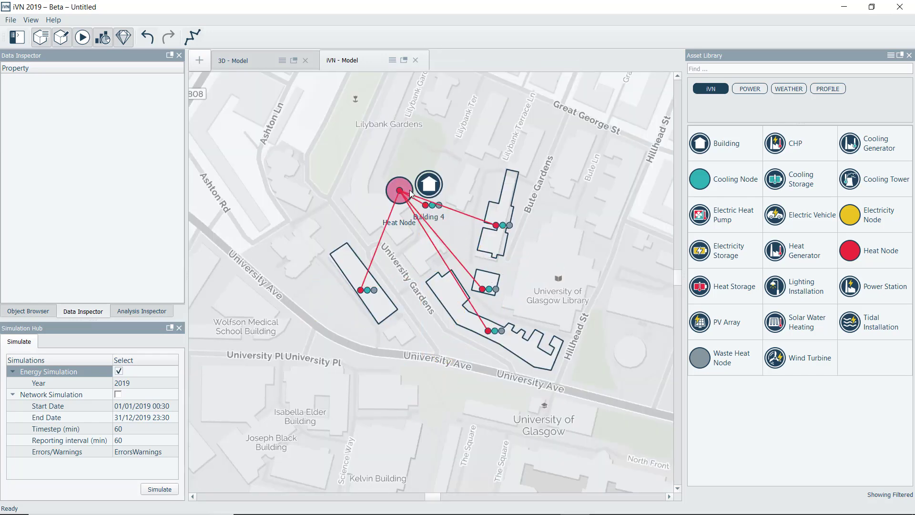
mouse_move(429, 215)
left_mouse_down()
mouse_move(353, 142)
mouse_move(421, 368)
left_mouse_up()
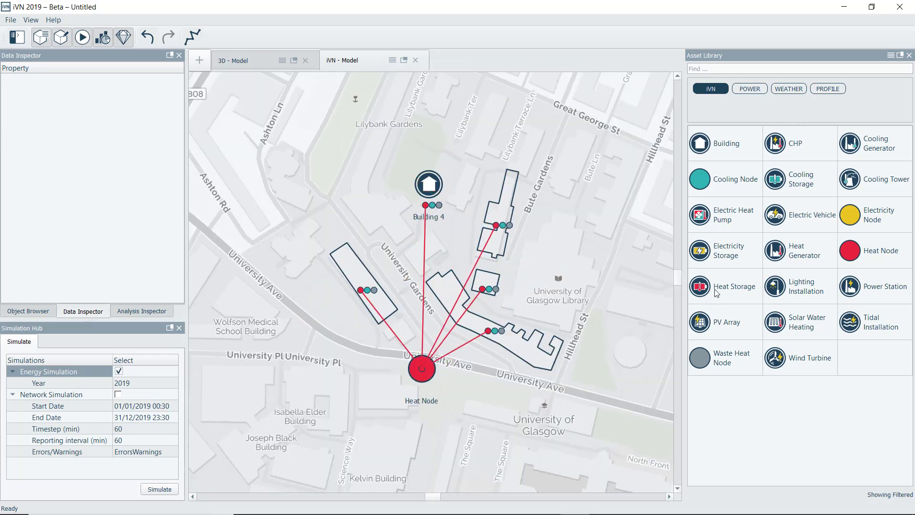
mouse_move(484, 425)
left_mouse_down()
mouse_move(465, 364)
mouse_move(490, 410)
left_mouse_up()
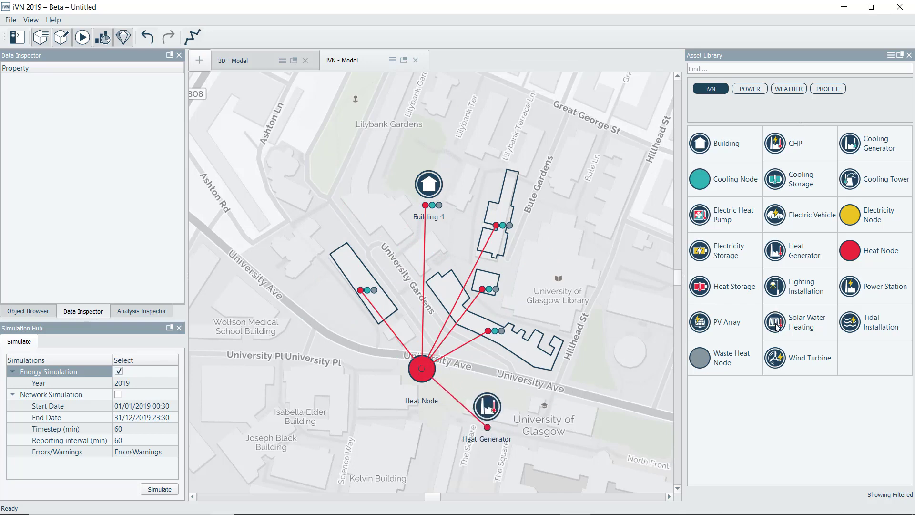
mouse_move(775, 250)
left_mouse_down()
mouse_move(422, 368)
mouse_move(370, 406)
left_mouse_up()
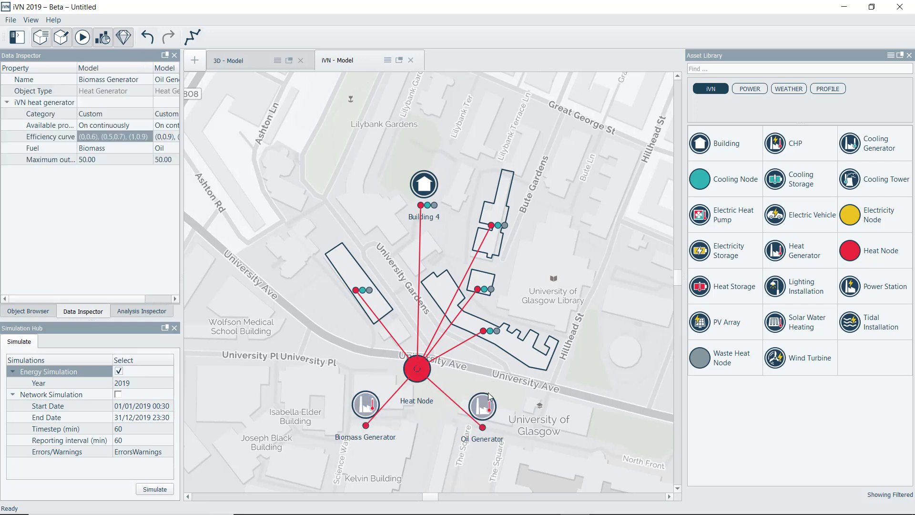
- Hide the heat network from the map and select the Community Node
left_click(418, 368)
scroll(418, 368, "up", 3)
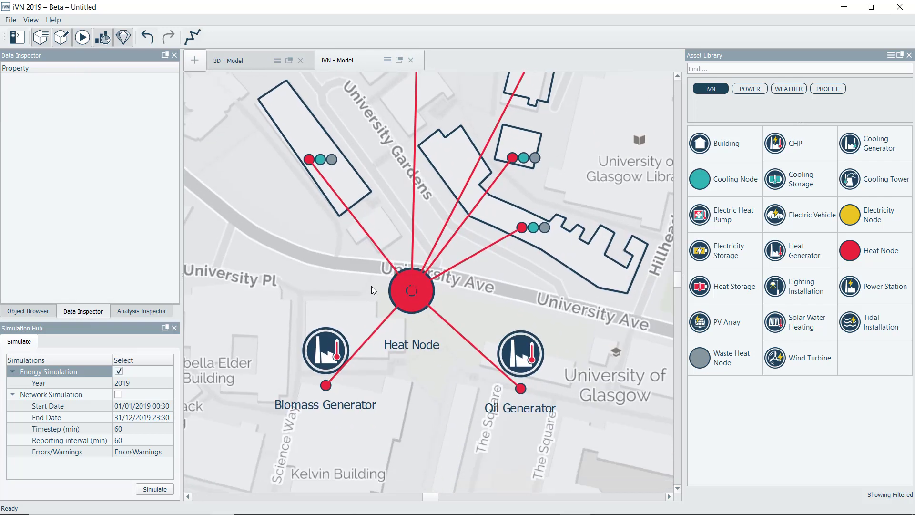
left_click(6, 102)
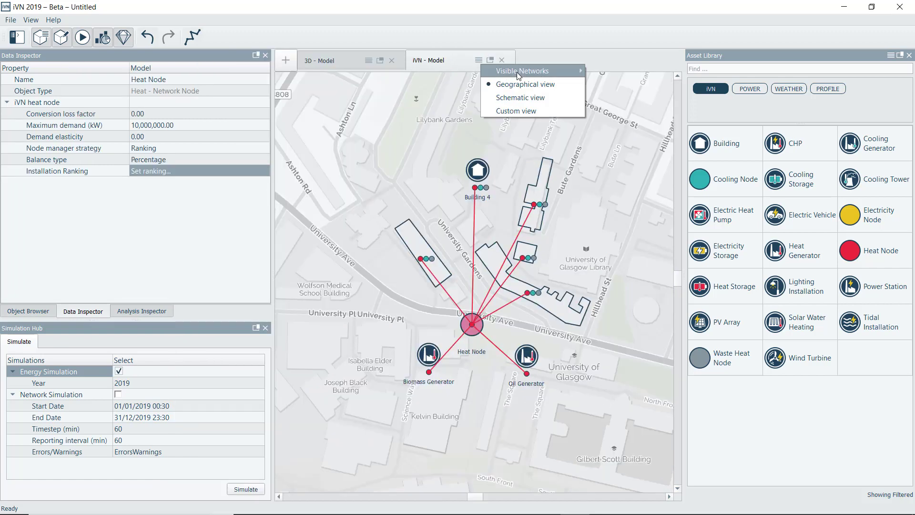
left_click(479, 60)
left_click(608, 77)
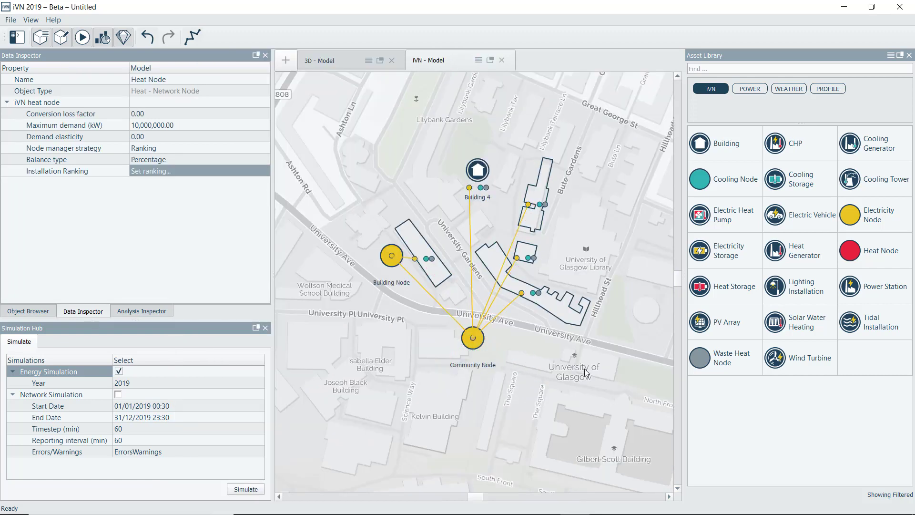
left_click(473, 337)
- Open the Community Node's power flow network and place Building 1 through the Connector Bus in it
right_click(473, 347)
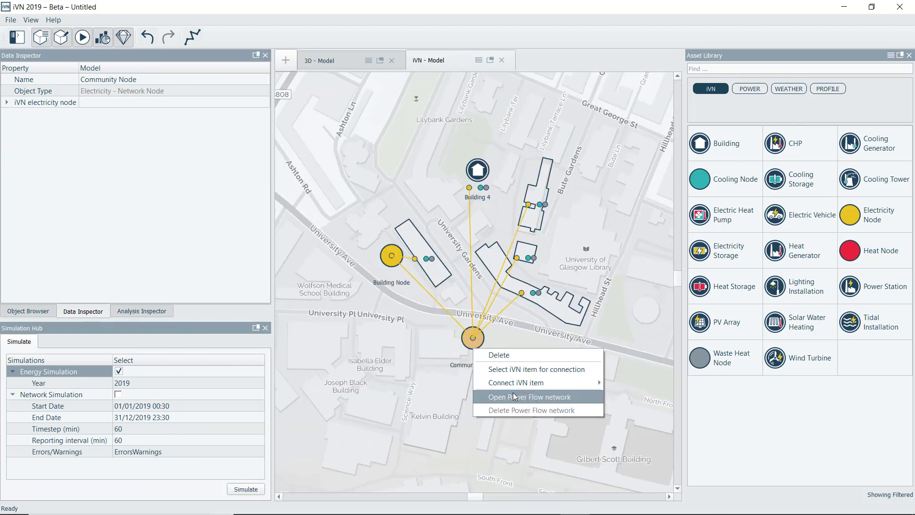
left_click(513, 396)
scroll(421, 219, "down", 2)
left_click(28, 311)
left_click(20, 109)
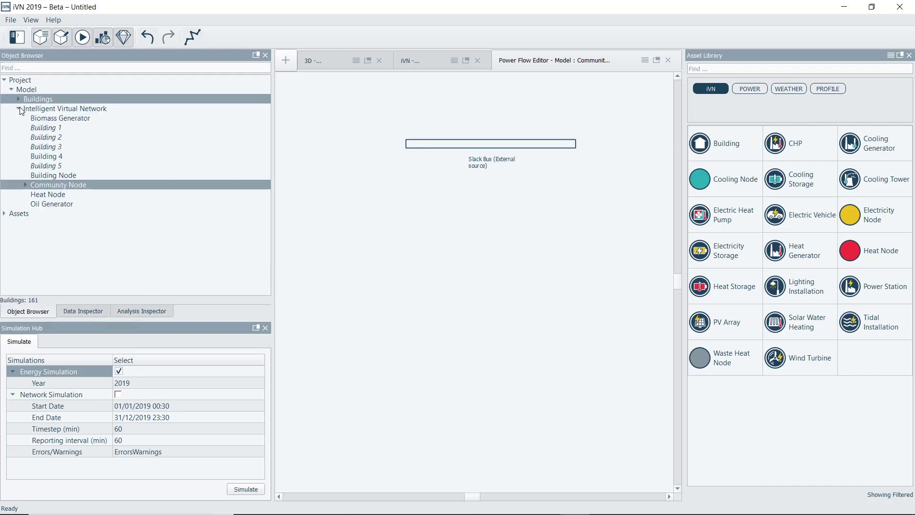
left_click(25, 185)
left_click(57, 195)
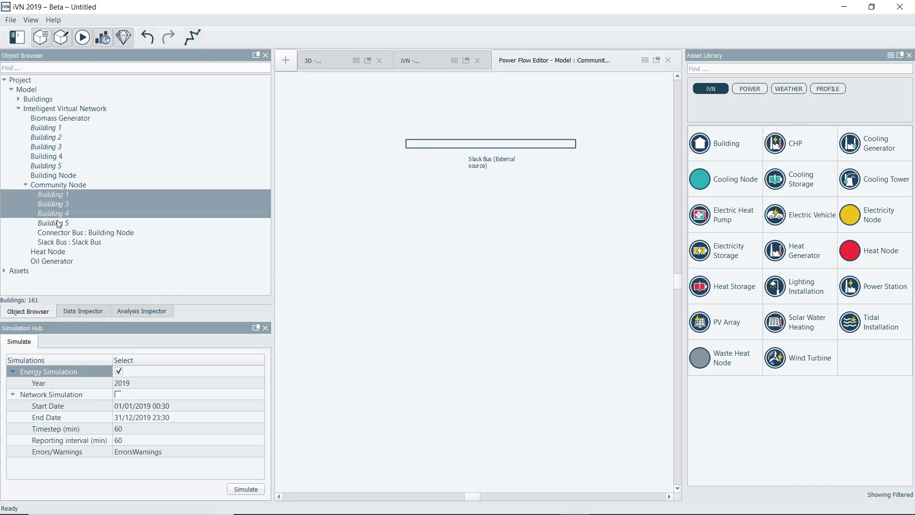
left_click(85, 233, "shift")
left_click_drag(85, 232, 464, 250)
left_click_drag(329, 245, 318, 274)
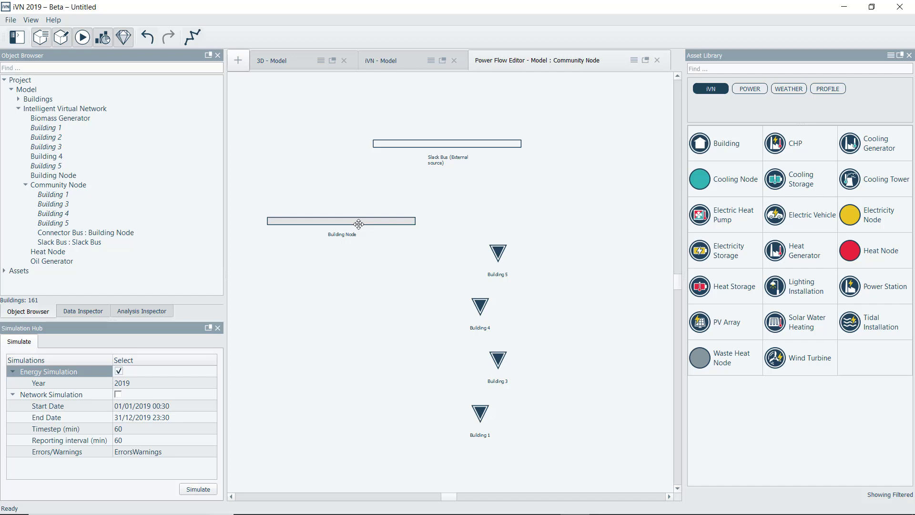
- Add Buses 2–4 from the POWER library and attach Buildings 1, 3 and 4
left_click(749, 88)
mouse_move(700, 143)
left_mouse_down()
mouse_move(398, 154)
mouse_move(392, 228)
mouse_move(511, 234)
left_mouse_up()
mouse_move(319, 274)
left_mouse_down()
mouse_move(457, 237)
mouse_move(302, 277)
left_mouse_up()
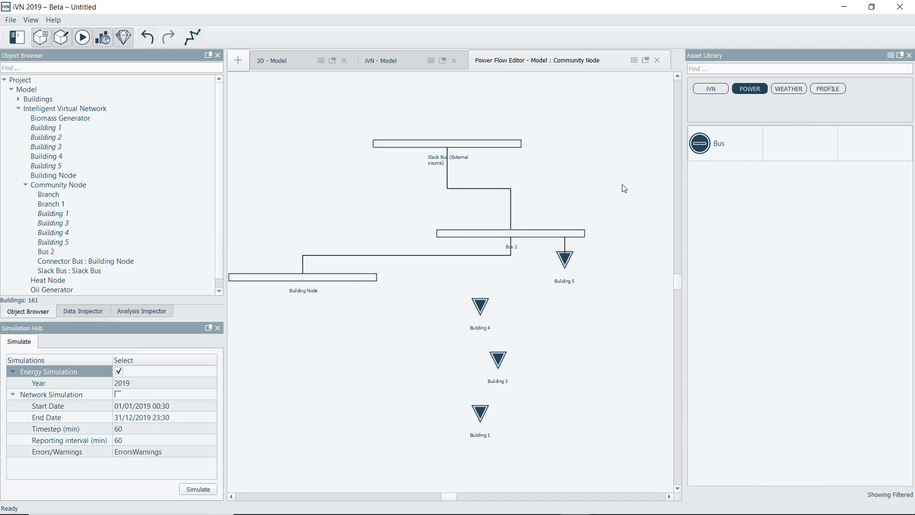
left_click_drag(699, 143, 386, 403)
left_click_drag(480, 413, 436, 428)
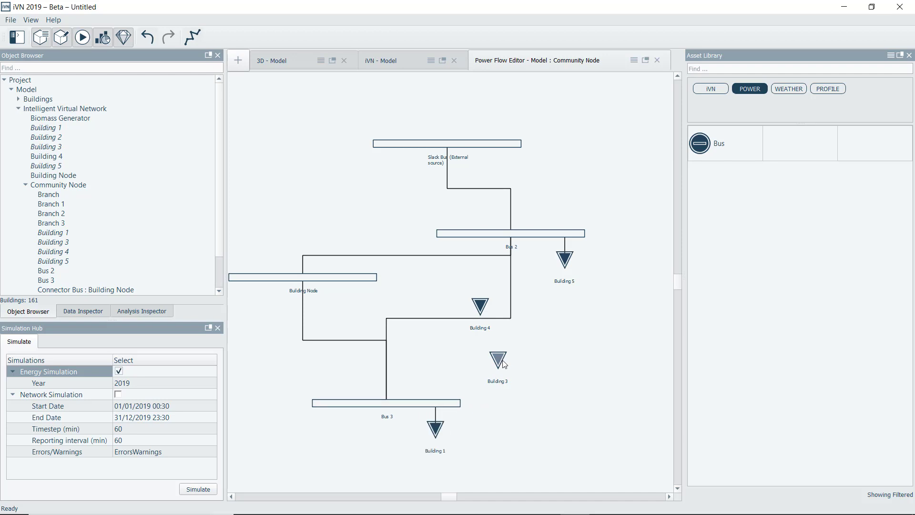
left_click_drag(498, 359, 259, 302)
left_click_drag(479, 306, 602, 375)
mouse_move(699, 144)
left_mouse_down()
mouse_move(598, 232)
mouse_move(573, 401)
mouse_move(600, 407)
left_mouse_up()
scroll(486, 322, "up", 2)
- Connect Bus 4 to Building 4, then show residual electricity demand as a table and line chart
left_click(391, 310)
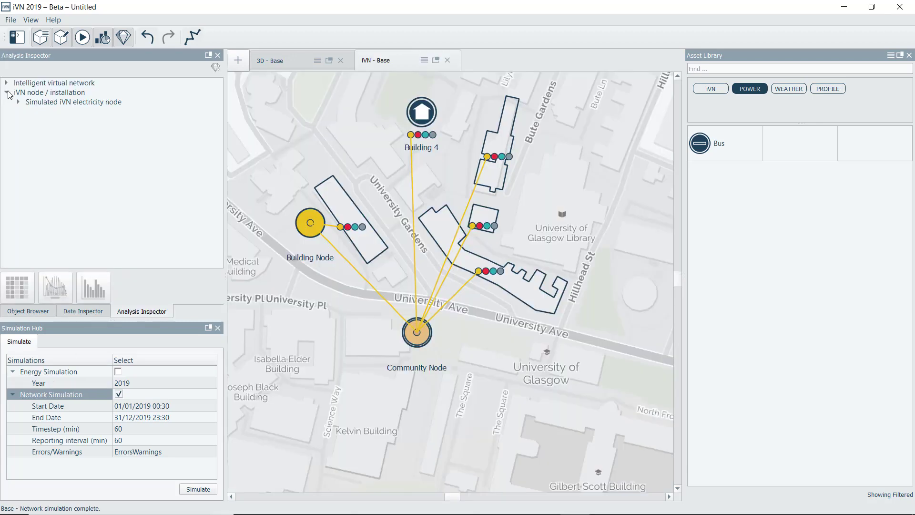
left_click(18, 102)
left_click(72, 187)
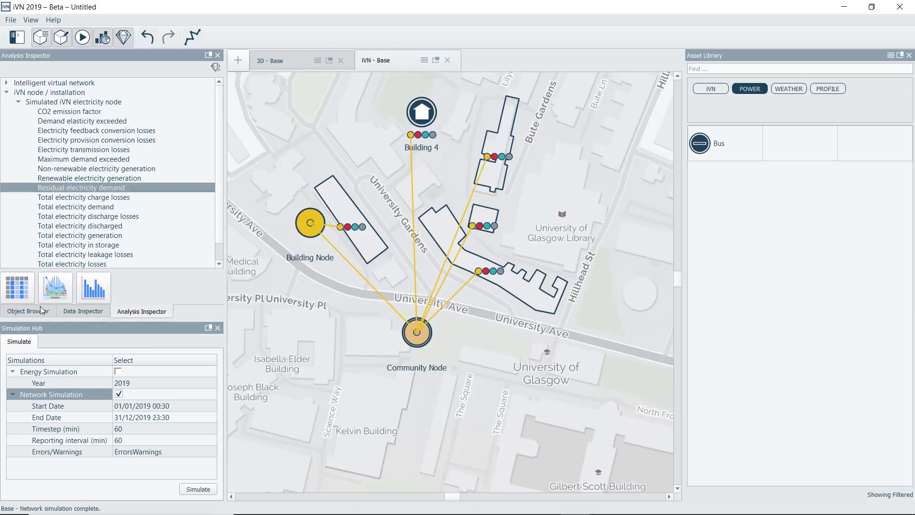
left_click(18, 288)
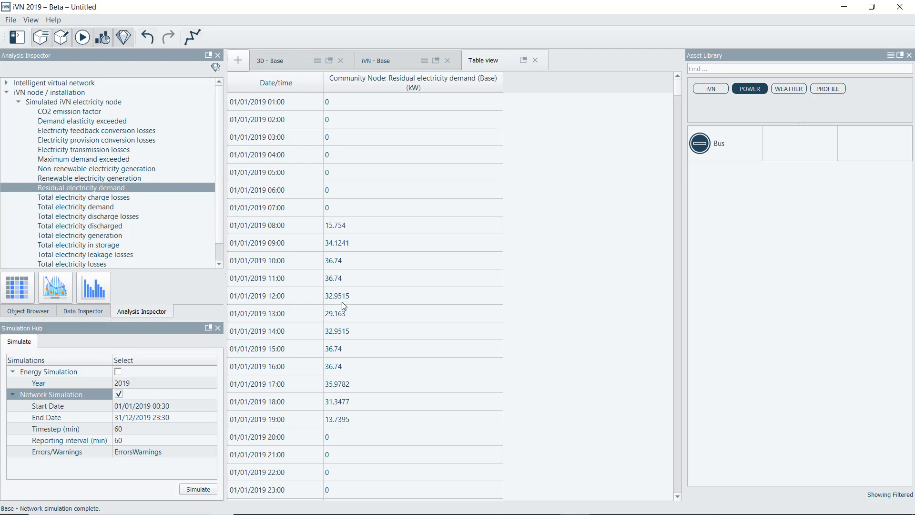
left_click(56, 287)
- Zoom the residual demand chart to Apr 6–11, view monthly bars, and close all three tabs
left_click_drag(333, 329, 378, 330)
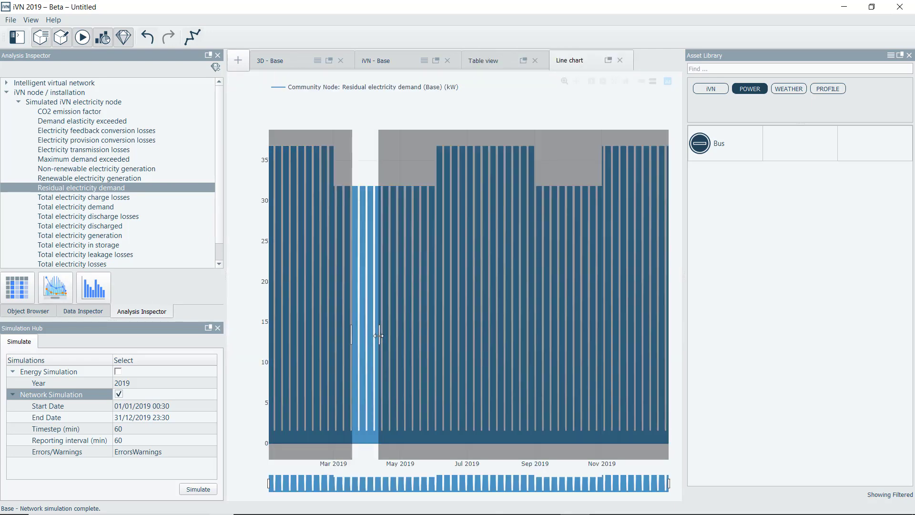
left_click_drag(351, 484, 380, 484)
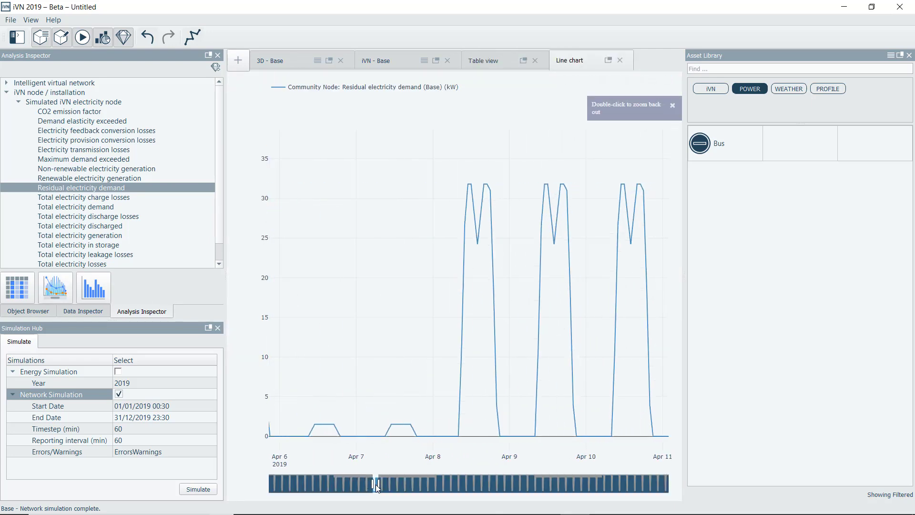
left_click(93, 288)
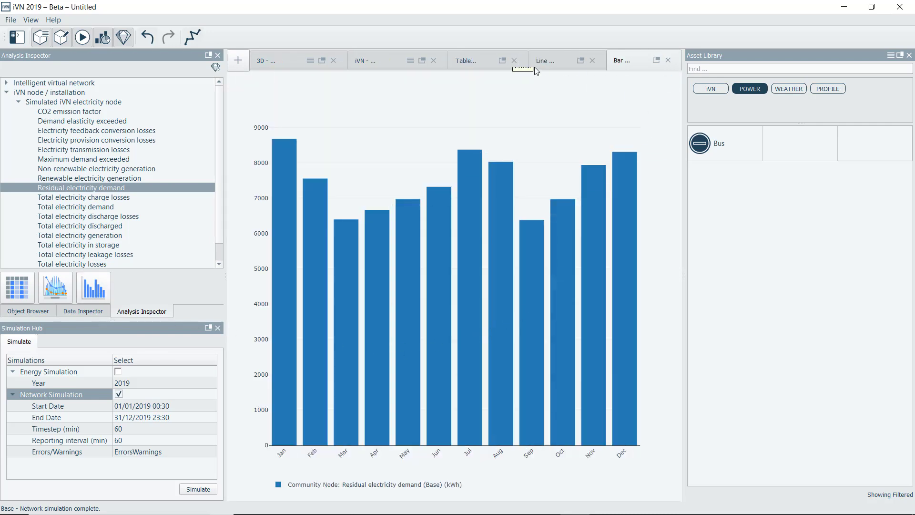
left_click(667, 61)
left_click(592, 61)
left_click(513, 61)
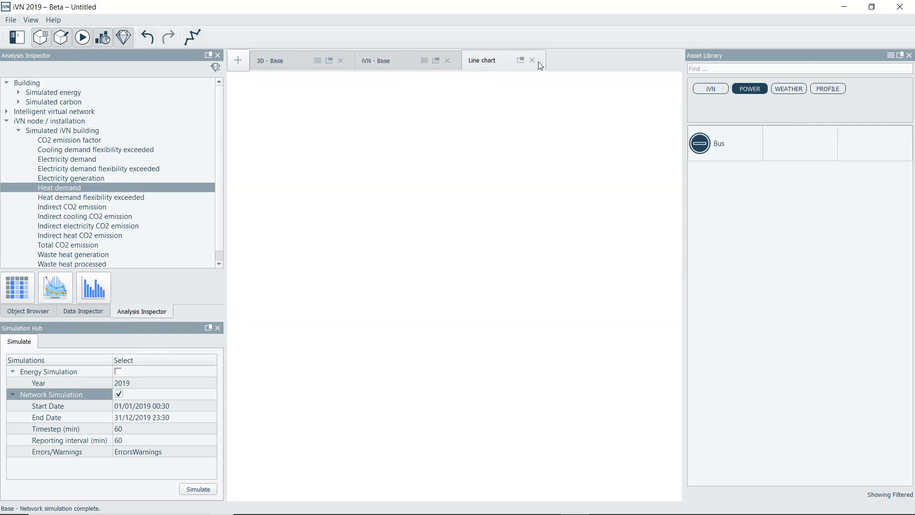
- Compare Building 1's heat and electricity demand as monthly bars, then close the charts
left_click(56, 287)
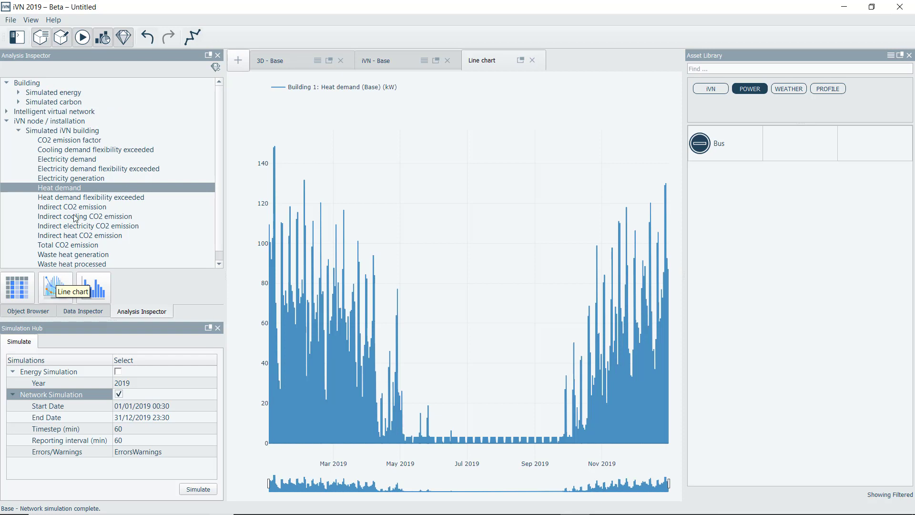
left_click(72, 160, "ctrl")
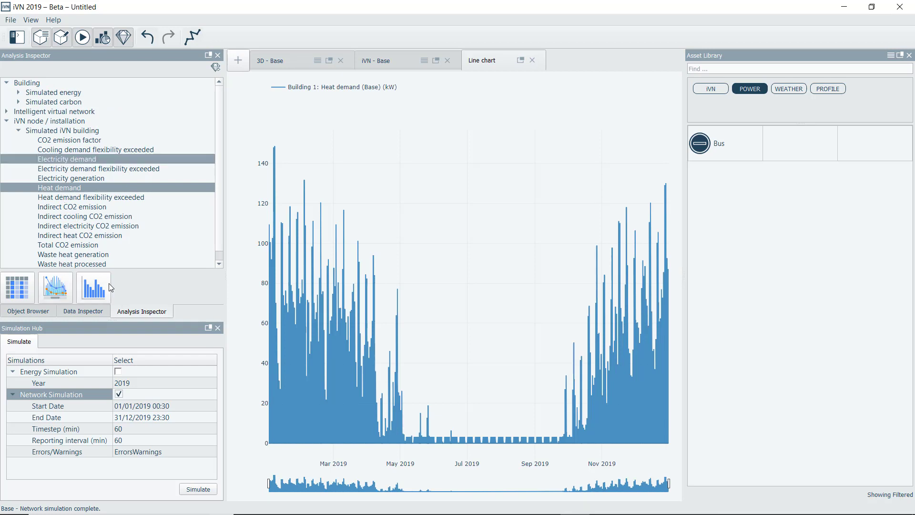
left_click(95, 288)
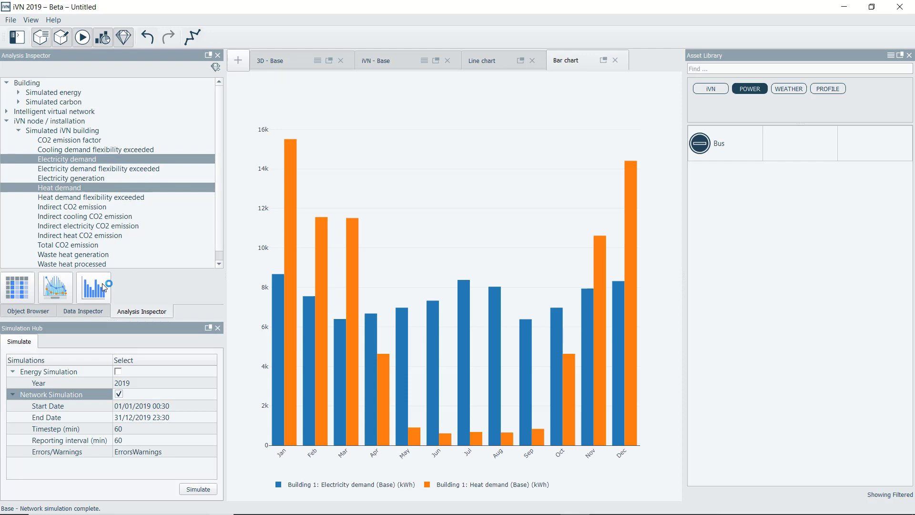
left_click(614, 60)
left_click(531, 60)
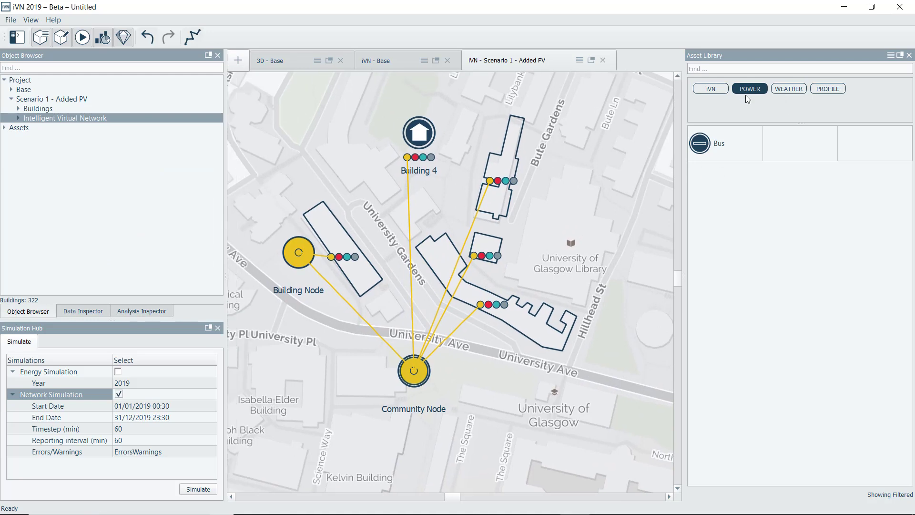
- Connect a PV Array to the Building Node and review Scenario 1's monthly residual demand bars
left_click(711, 89)
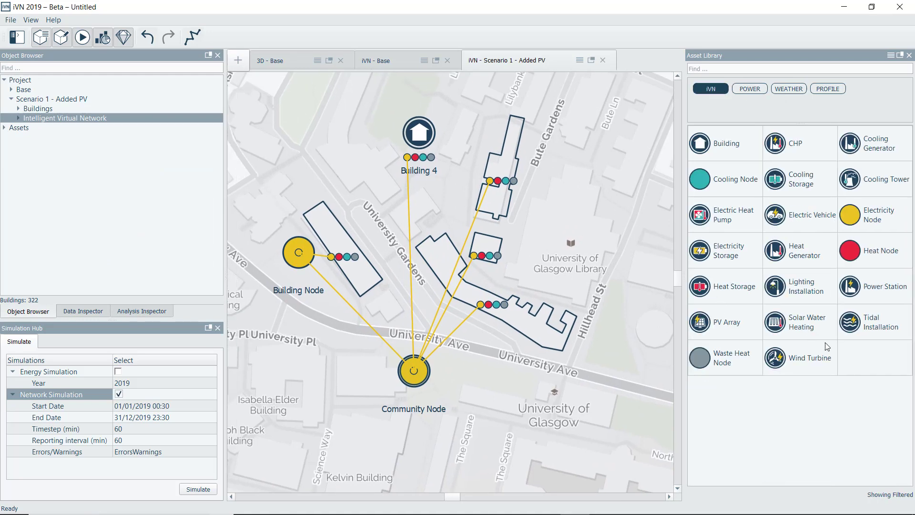
mouse_move(708, 325)
left_mouse_down()
mouse_move(338, 201)
mouse_move(311, 146)
left_mouse_up()
left_click(83, 312)
left_click(142, 311)
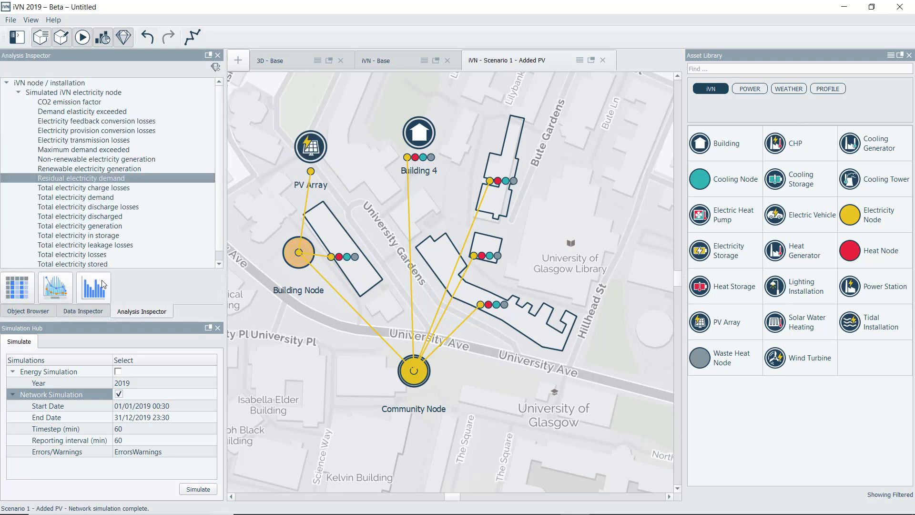
left_click(95, 286)
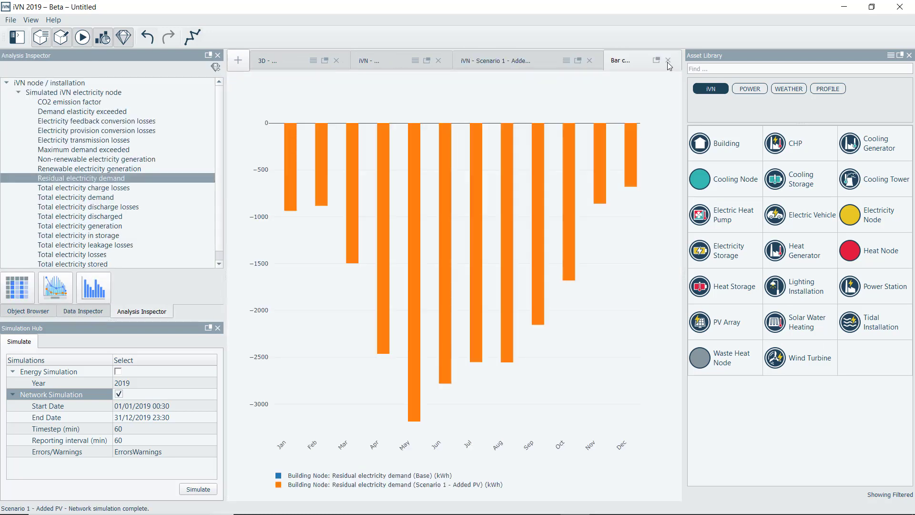
left_click(669, 61)
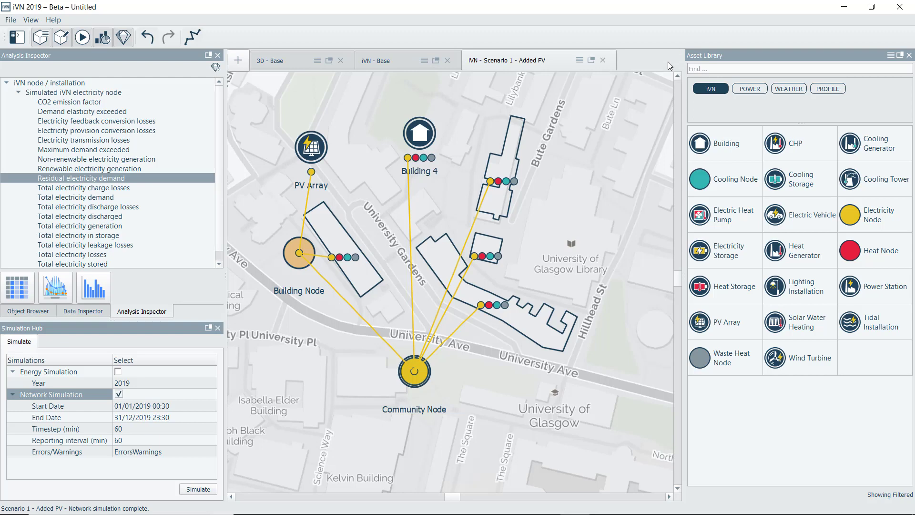
- Compare the Building Node's properties between Base and Scenario 1
left_click(83, 311)
left_click(28, 312)
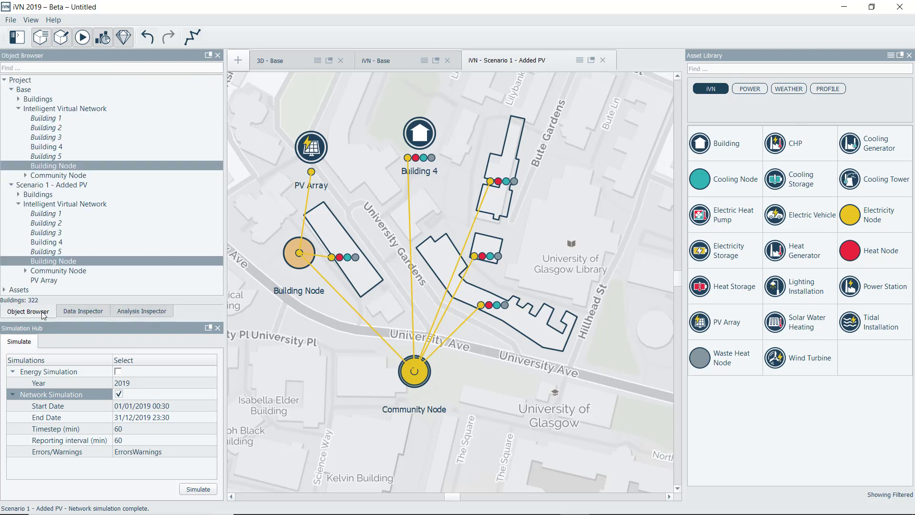
left_click(77, 311)
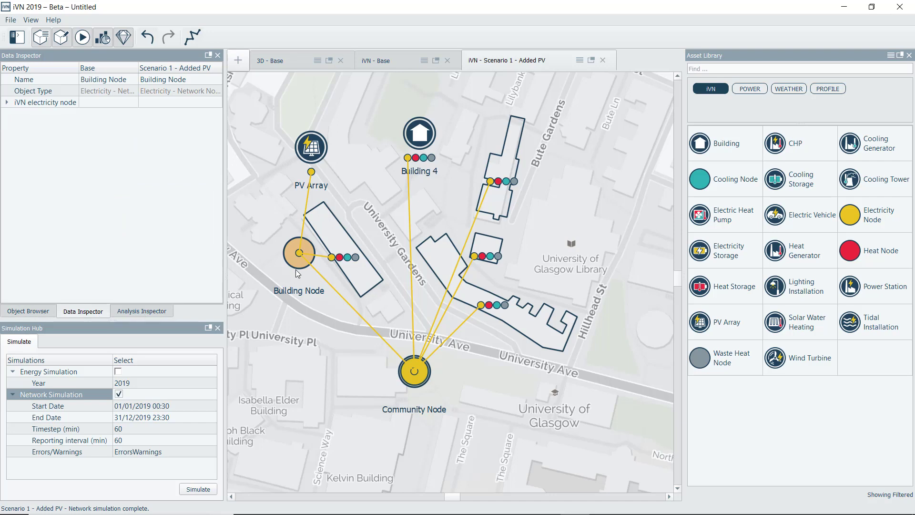
left_click(338, 240)
- Chart monthly residual electricity demand as bars with the Base series added for comparison
left_click(142, 311)
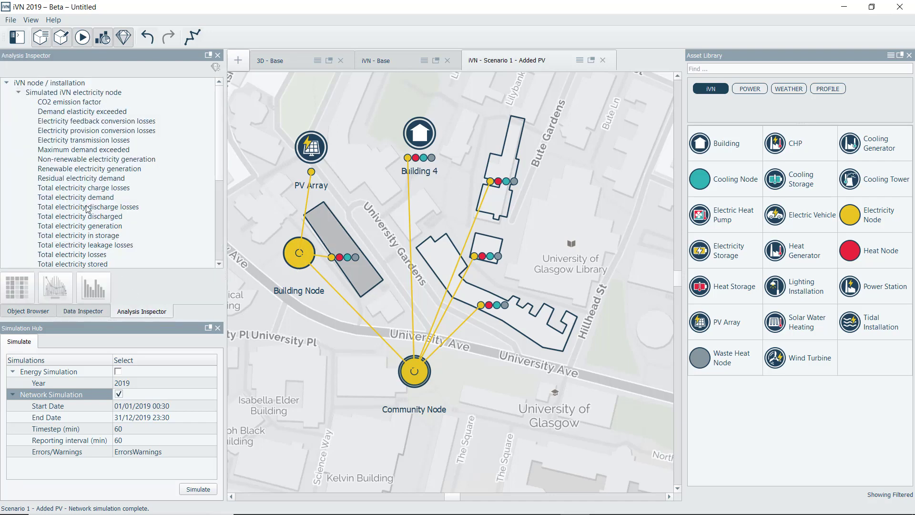
left_click(81, 178)
left_click(94, 286)
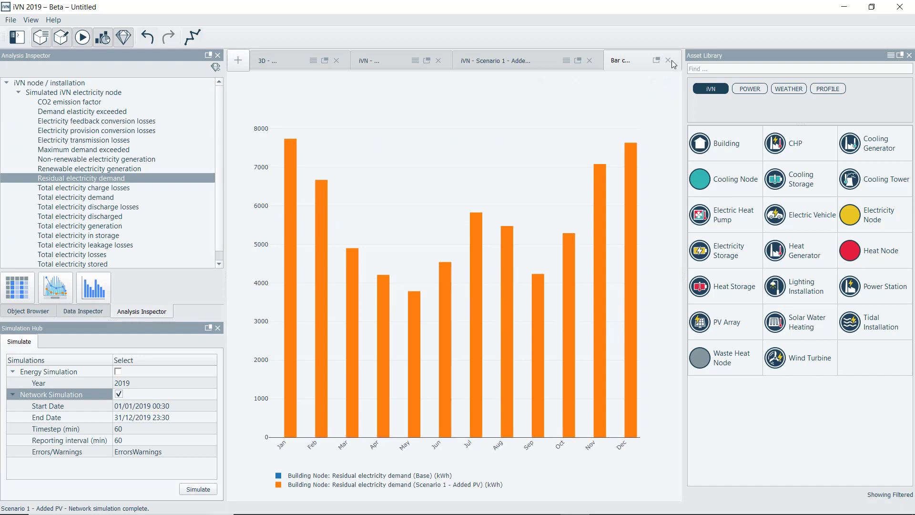
left_click(667, 81)
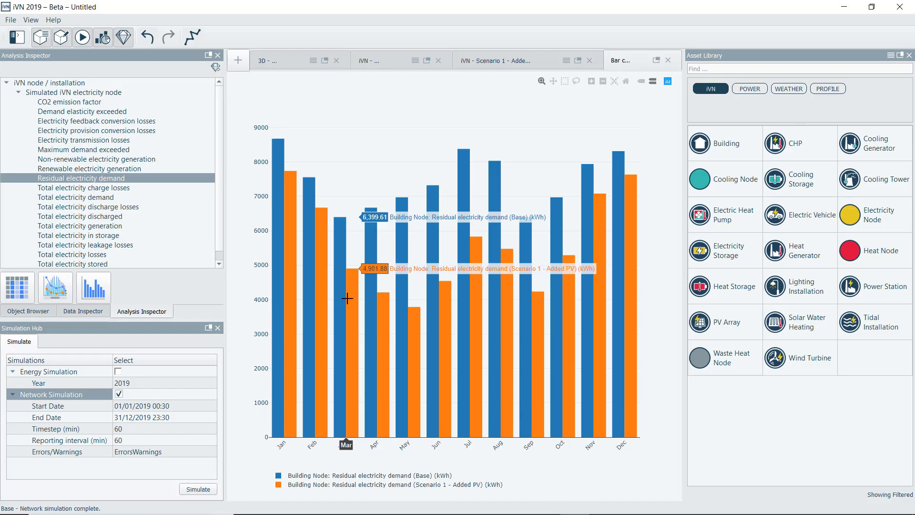